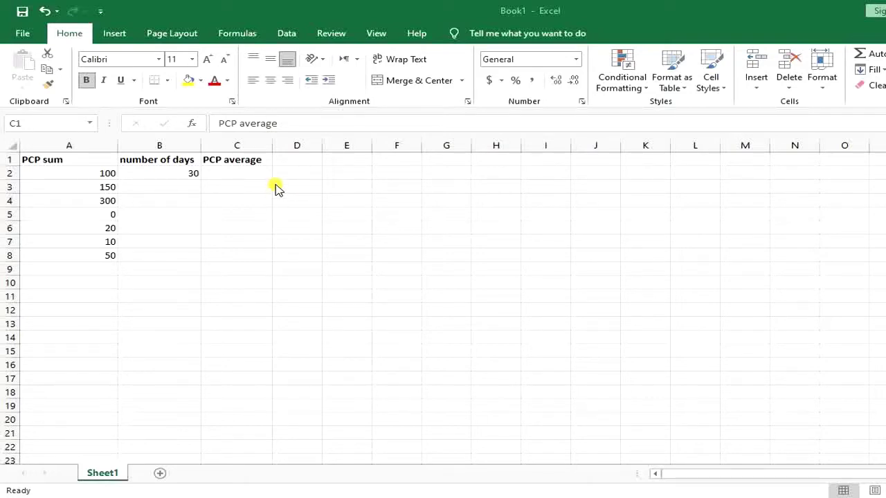
# Step: Examine the PCP sum, number of days and PCP average columns, including the sum entries and the day count
pyautogui.click(92, 174)
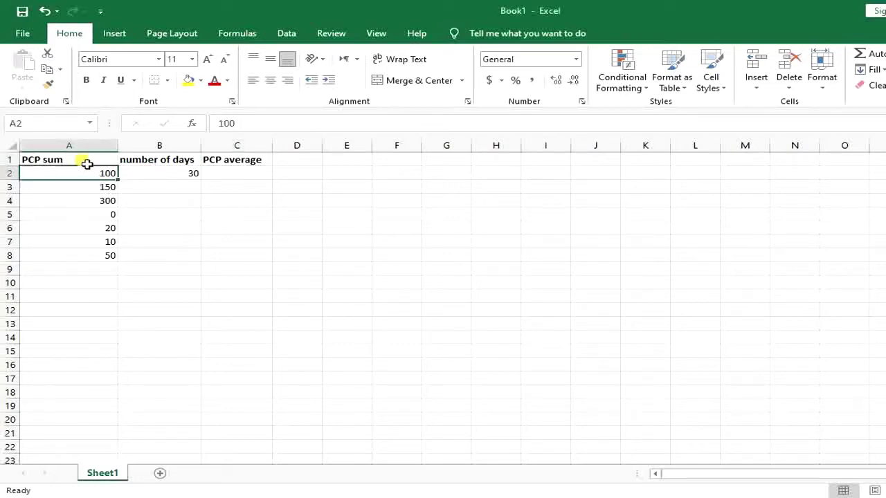
pyautogui.click(88, 164)
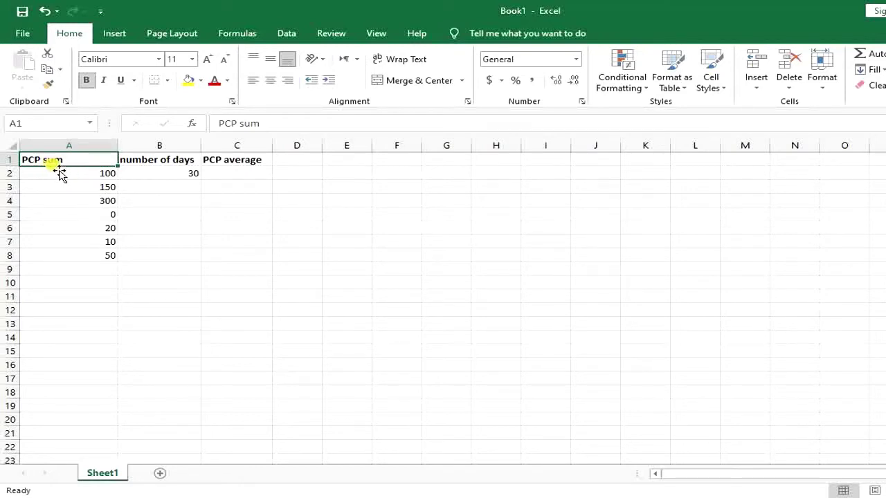
pyautogui.click(110, 173)
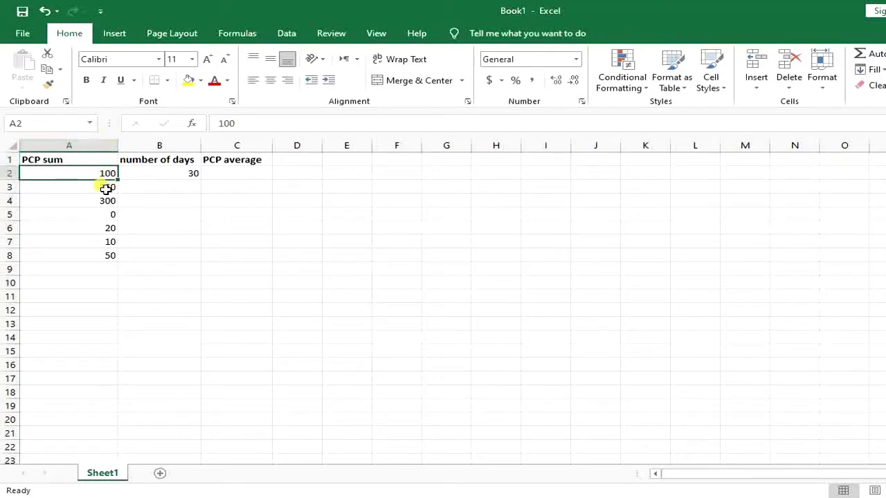
pyautogui.click(107, 188)
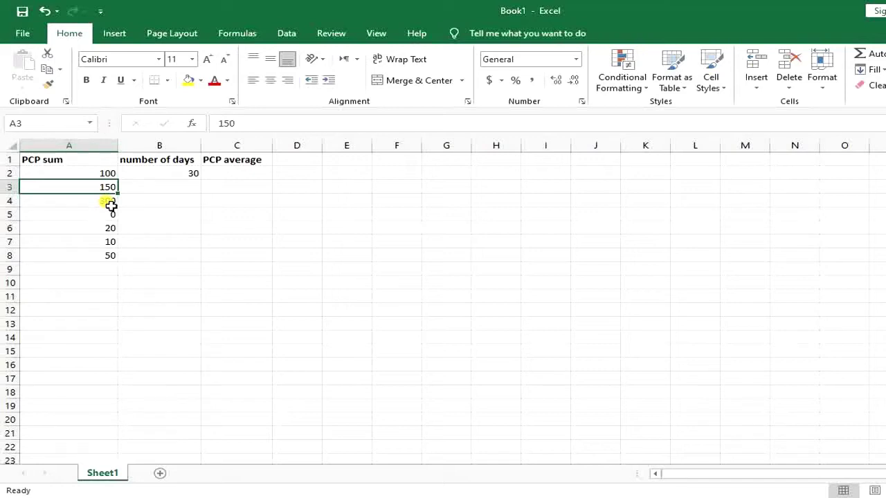
pyautogui.click(155, 159)
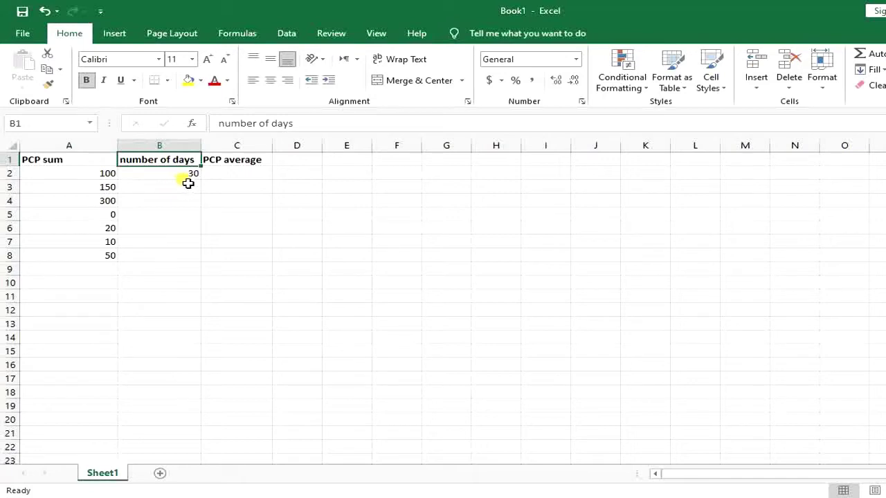
pyautogui.click(185, 179)
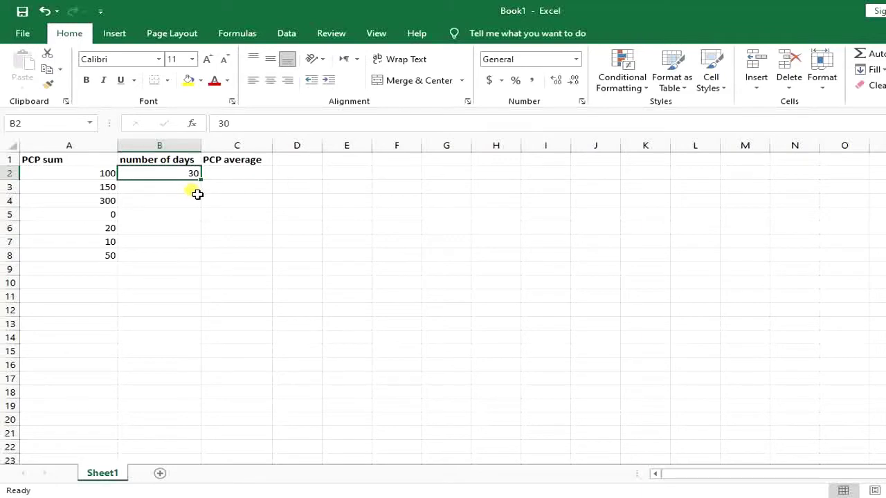
pyautogui.click(247, 162)
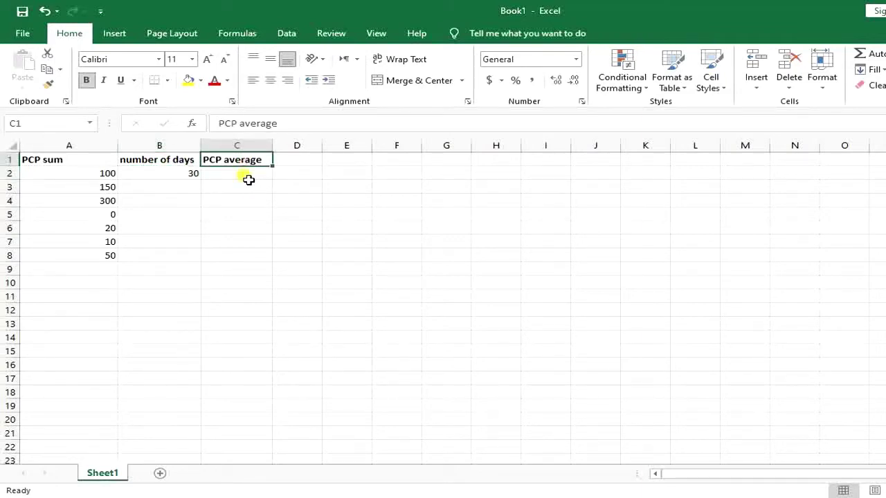
# Step: Calculate the average of the PCP sums in C2 with the formula =AVERAGE(A2:A8)
pyautogui.click(247, 179)
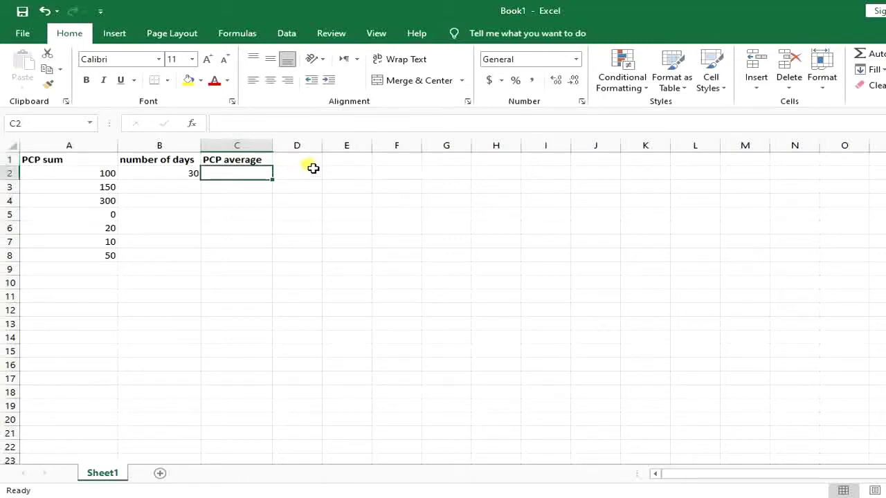
pyautogui.write('=')
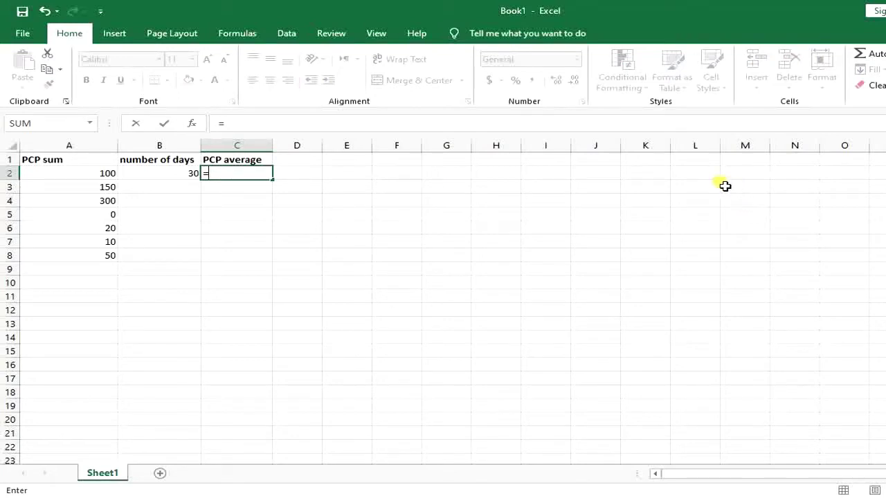
pyautogui.write('av')
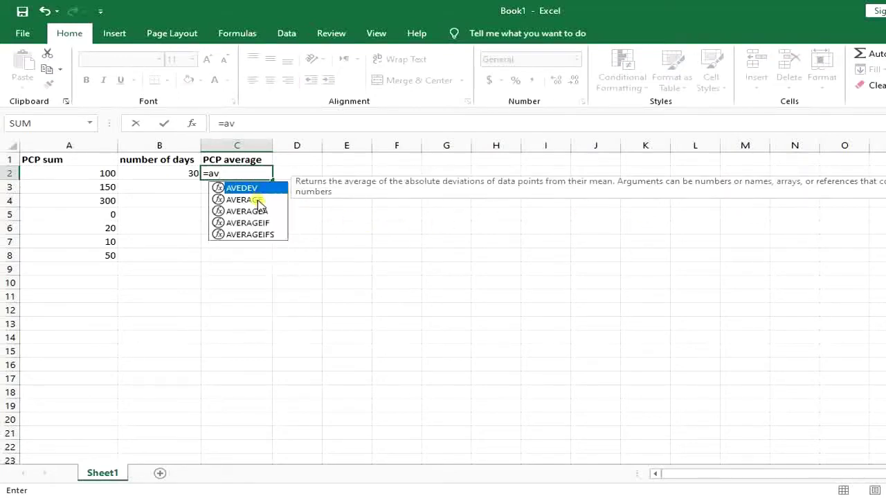
pyautogui.doubleClick(257, 201)
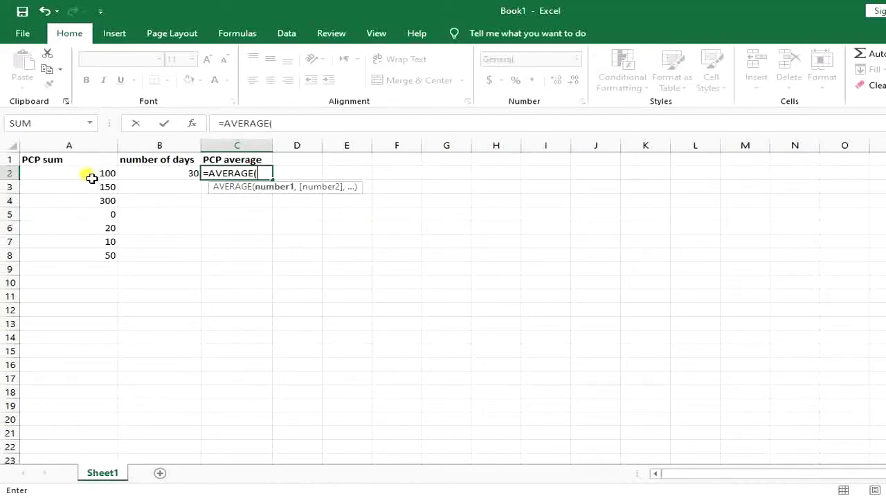
pyautogui.moveTo(91, 178); pyautogui.dragTo(103, 257)
pyautogui.write(')')
pyautogui.press('Return')
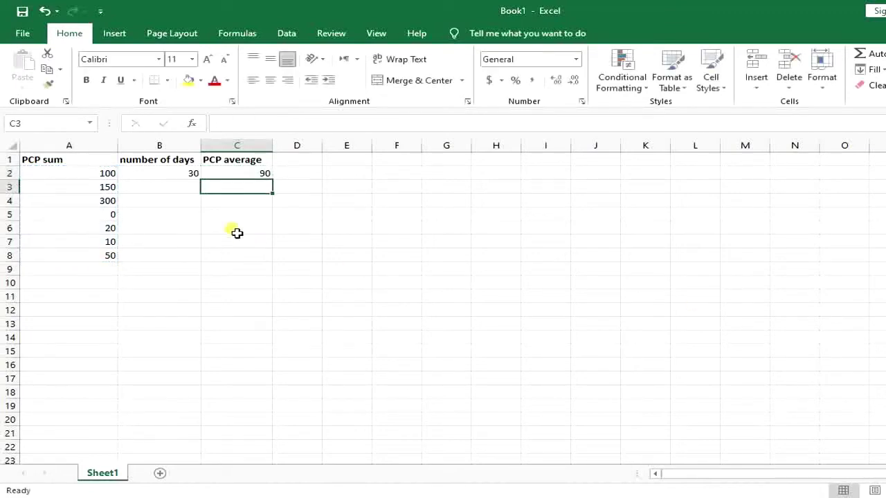
# Step: Replace the formula in C2 with =SUM(A2:A8)/B2 to divide the total PCP sum by the number of days
pyautogui.doubleClick(256, 177)
pyautogui.moveTo(287, 173); pyautogui.dragTo(215, 185)
pyautogui.press('BackSpace')
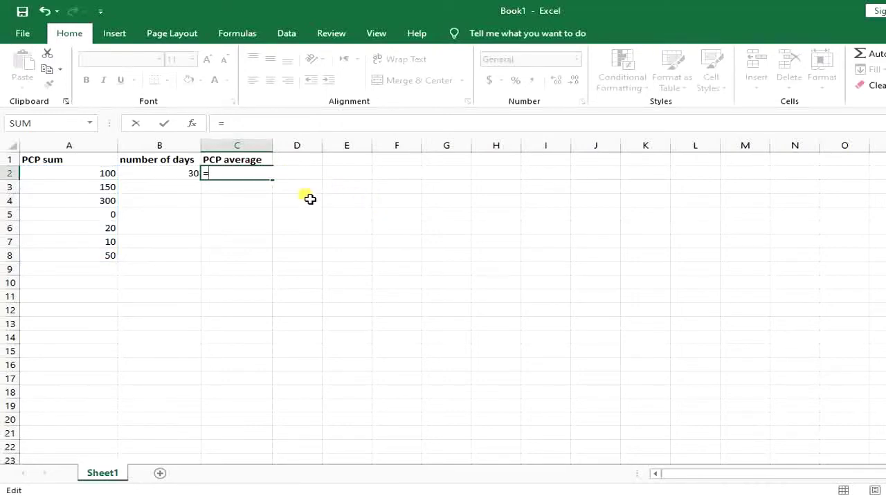
pyautogui.write('sum')
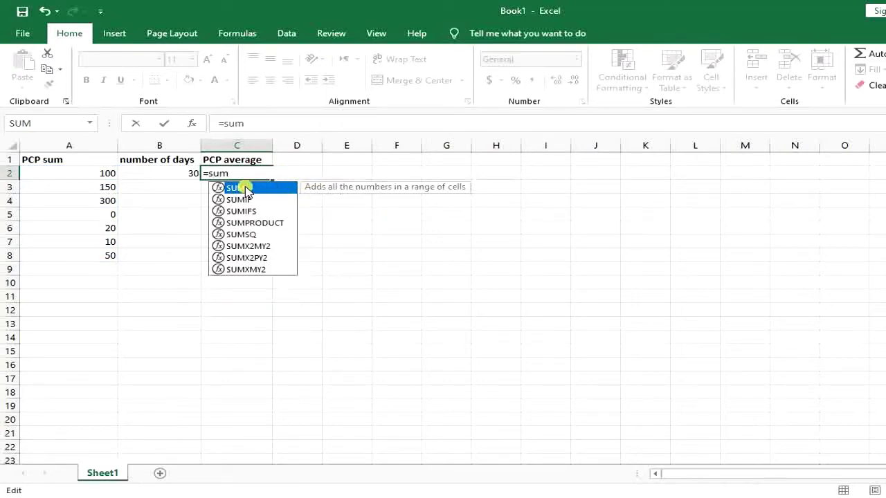
pyautogui.doubleClick(245, 189)
pyautogui.moveTo(99, 175); pyautogui.dragTo(110, 255)
pyautogui.write(')/')
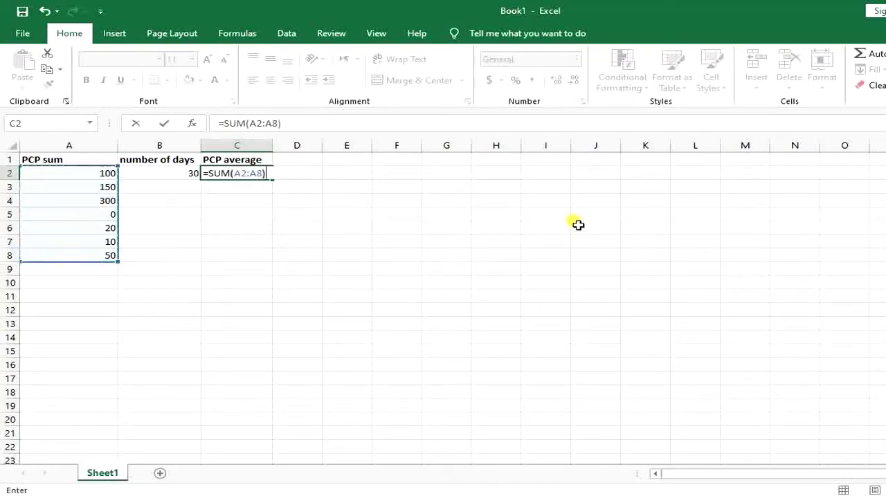
pyautogui.click(172, 177)
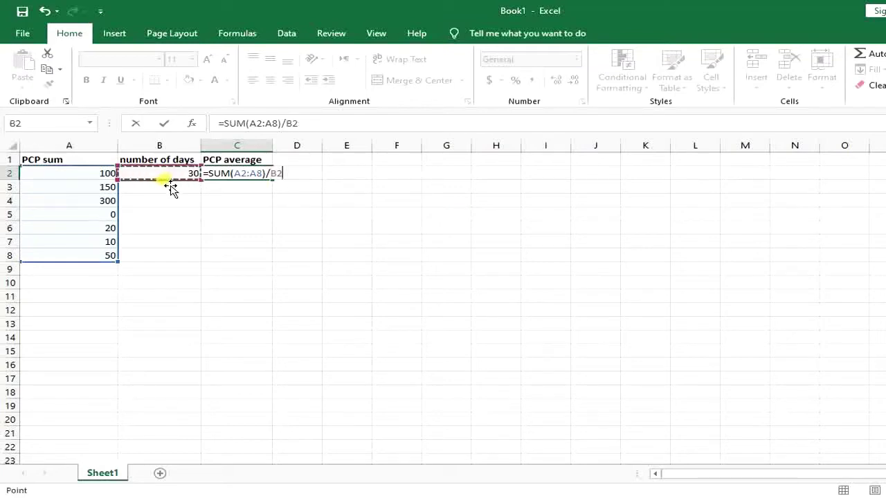
pyautogui.press('Return')
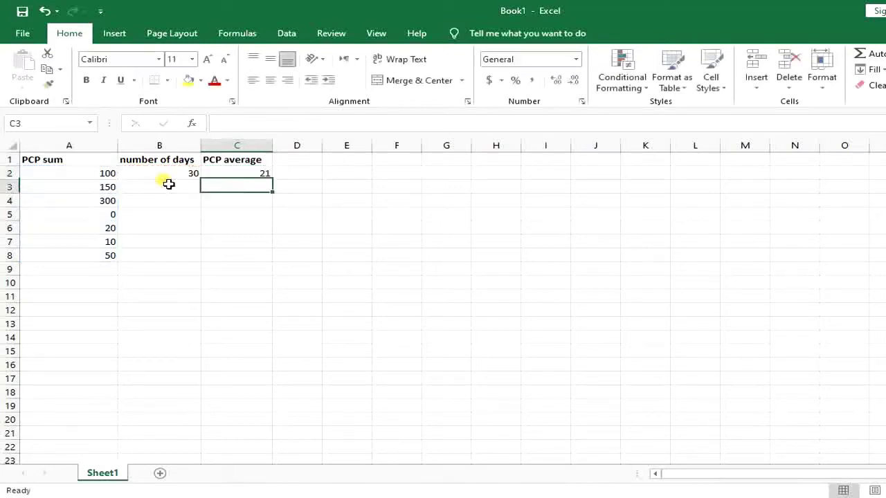
# Step: Review the PCP average formula in C2 and the cells of row 2 it relates to
pyautogui.doubleClick(238, 175)
pyautogui.press('Return')
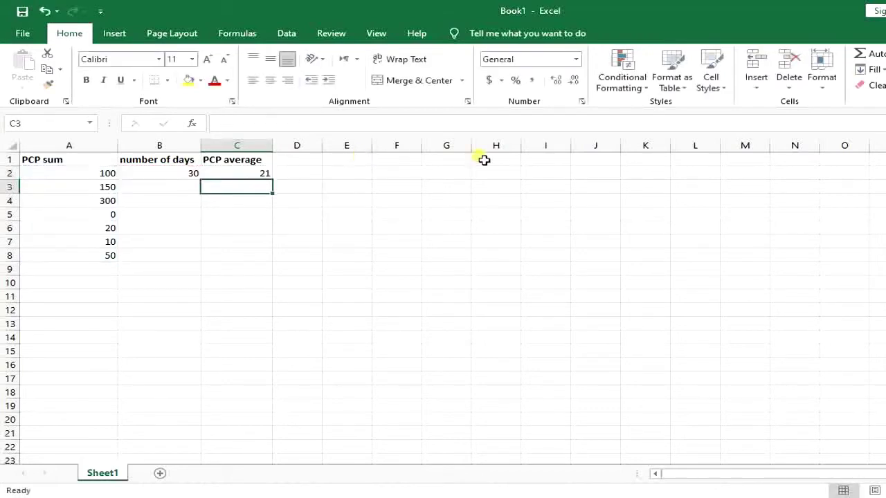
pyautogui.click(263, 173)
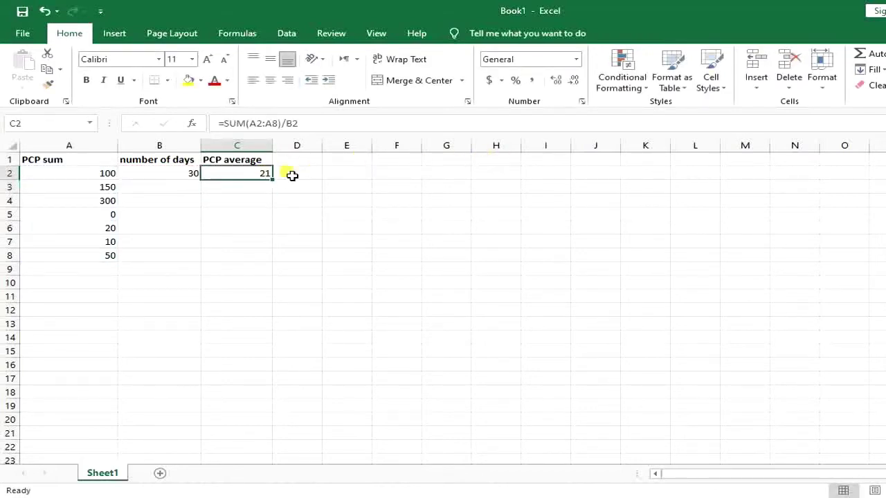
pyautogui.moveTo(75, 176); pyautogui.dragTo(252, 175)
pyautogui.click(242, 177)
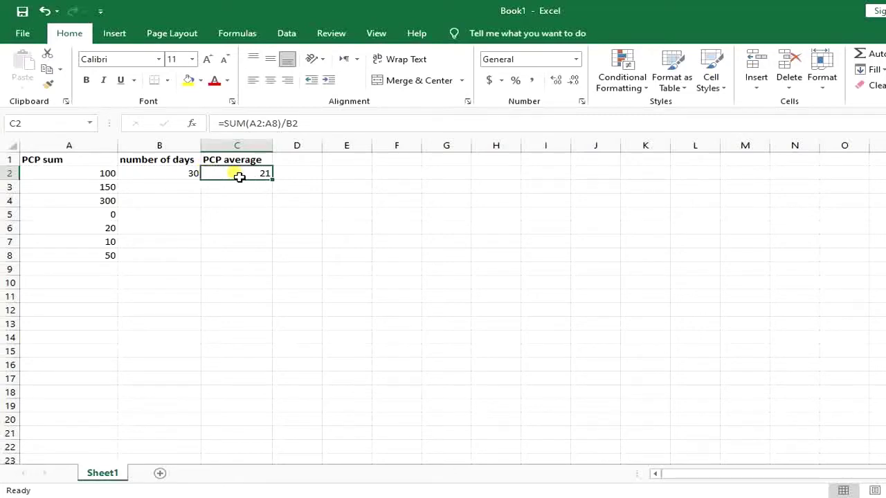
# Step: Move the formula cell from C2 to C3, on to E4, and back to C2
pyautogui.click(234, 174)
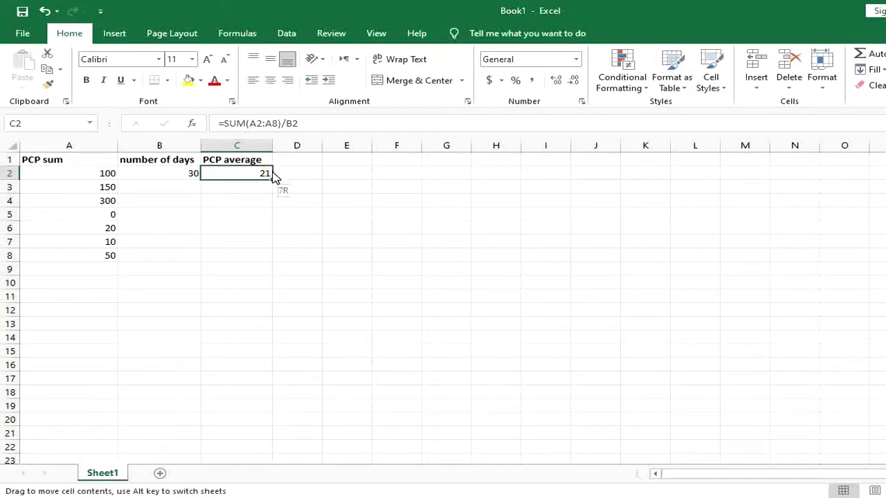
pyautogui.moveTo(274, 179); pyautogui.dragTo(223, 197)
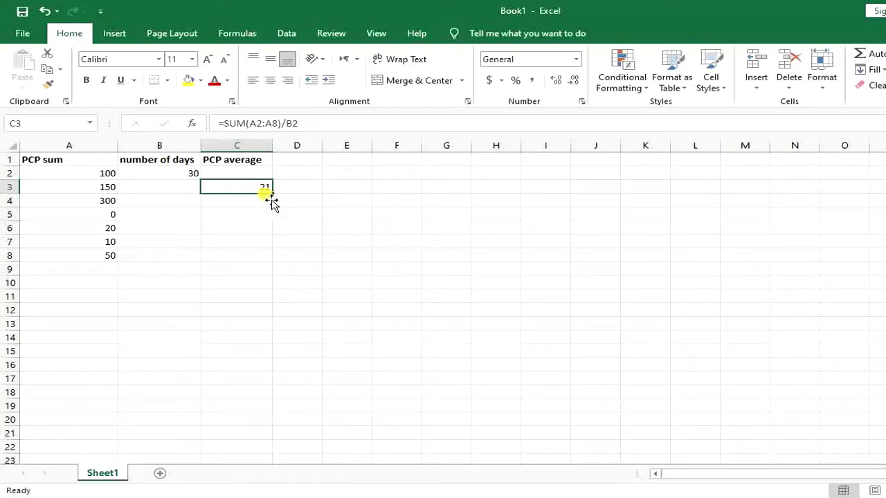
pyautogui.moveTo(272, 202); pyautogui.dragTo(360, 203)
pyautogui.click(322, 198)
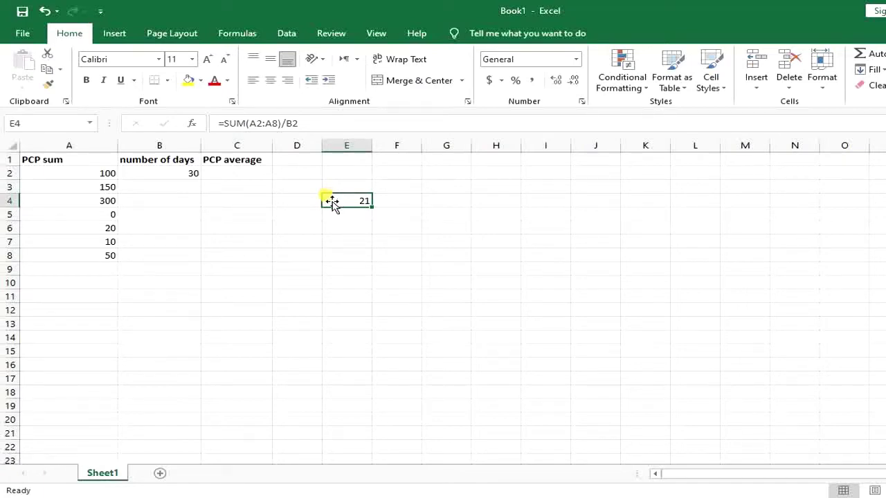
pyautogui.moveTo(332, 201); pyautogui.dragTo(255, 176)
pyautogui.click(255, 186)
pyautogui.click(246, 191)
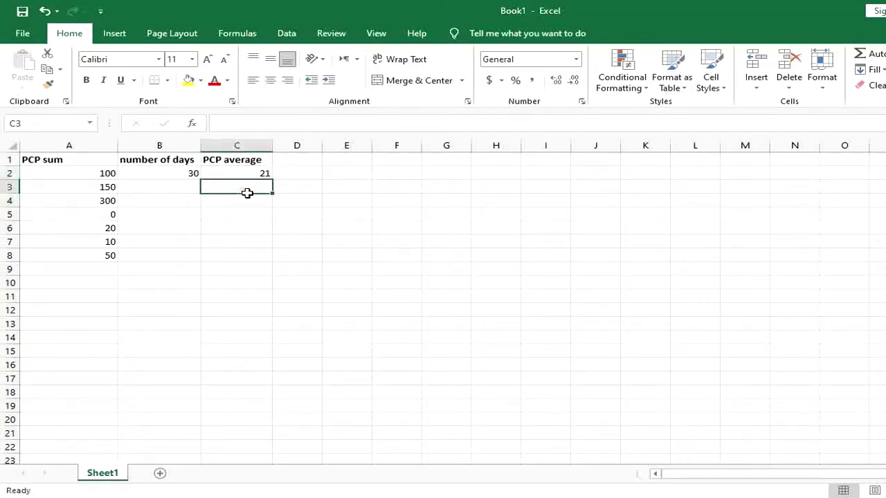
# Step: Copy the PCP average formula from C2 and paste it into C3 as a formula
pyautogui.click(245, 176)
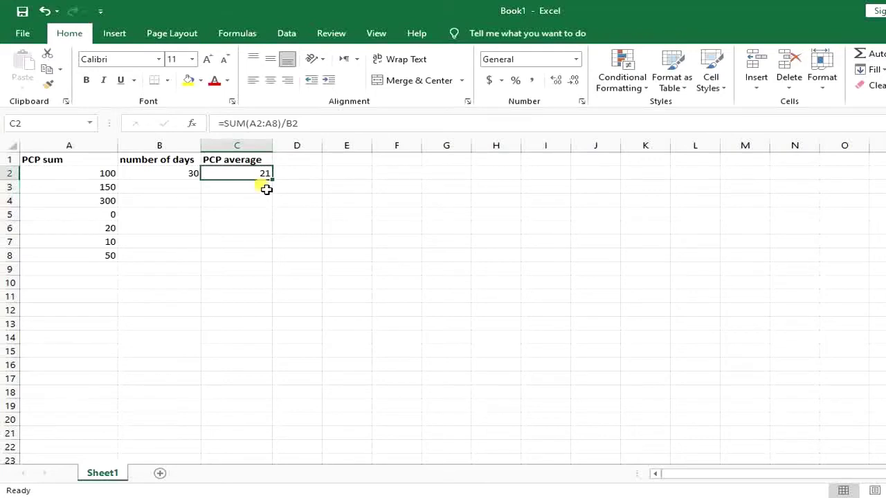
pyautogui.click(267, 177)
pyautogui.hotkey('ctrl', 'c')
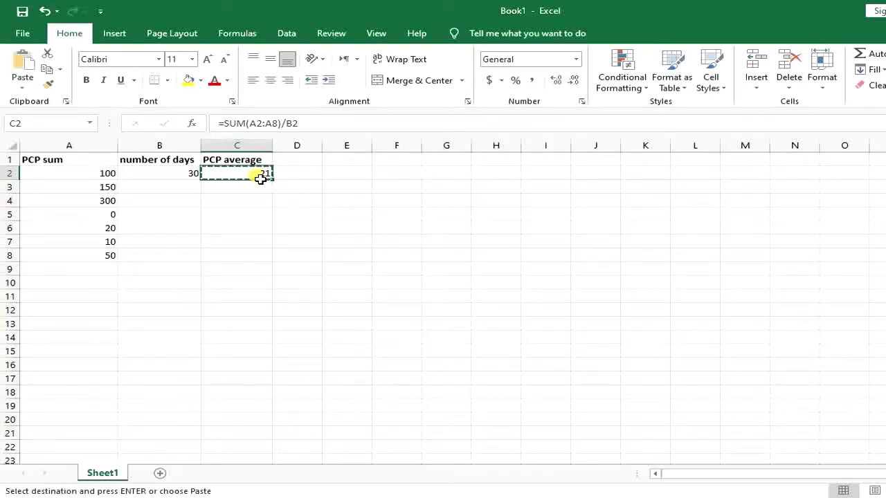
pyautogui.rightClick(255, 174)
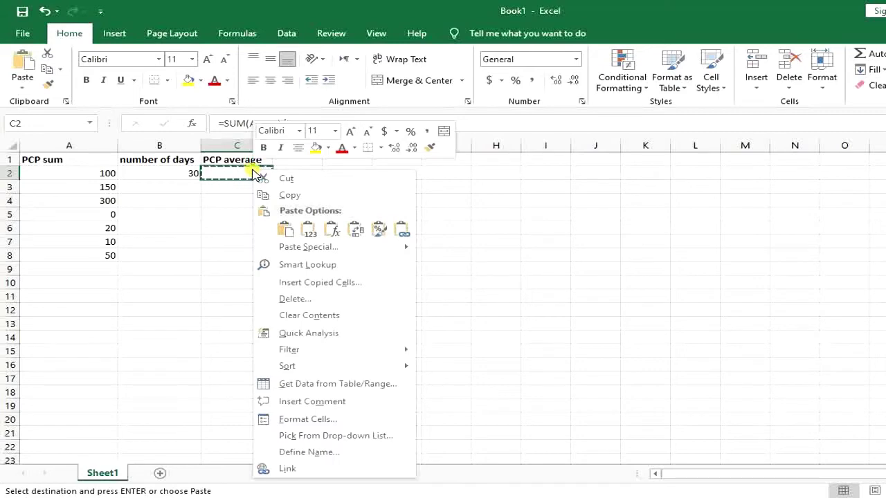
pyautogui.click(270, 197)
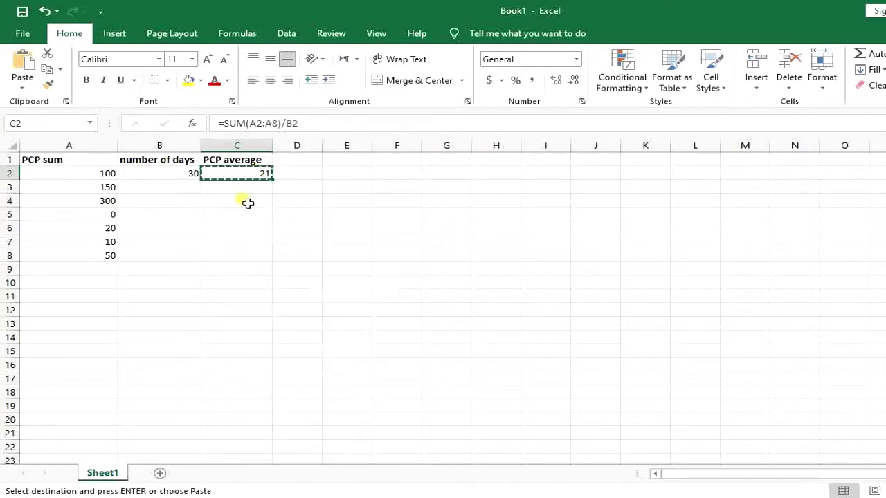
pyautogui.click(245, 204)
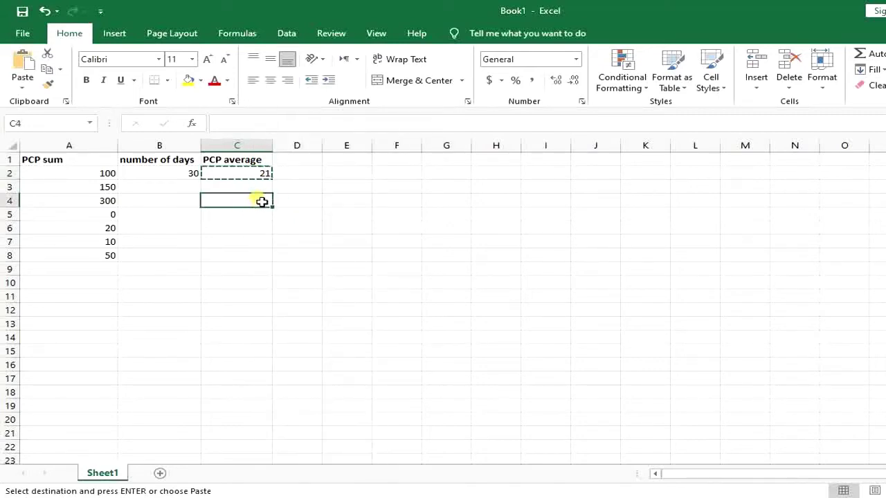
pyautogui.click(260, 191)
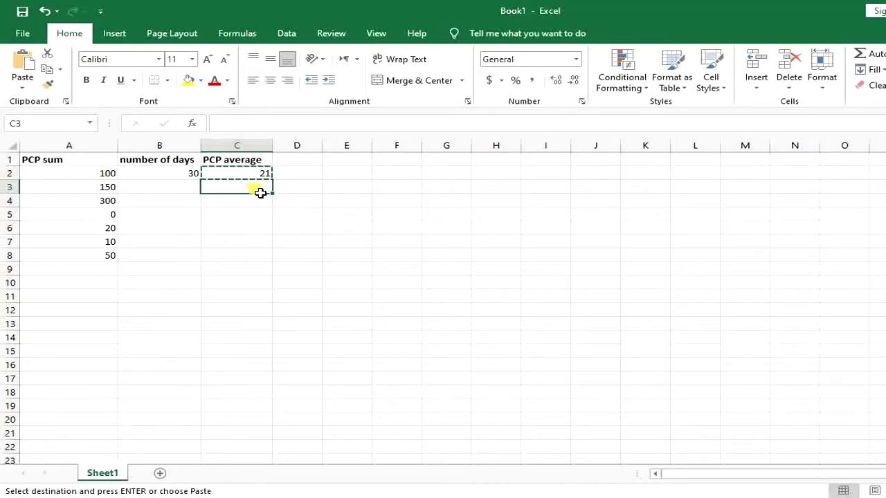
pyautogui.hotkey('ctrl', 'v')
pyautogui.rightClick(258, 193)
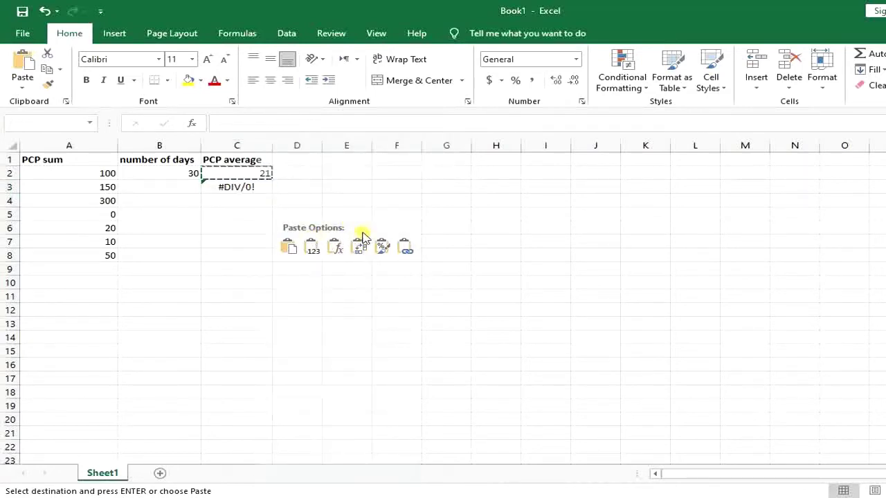
pyautogui.click(339, 246)
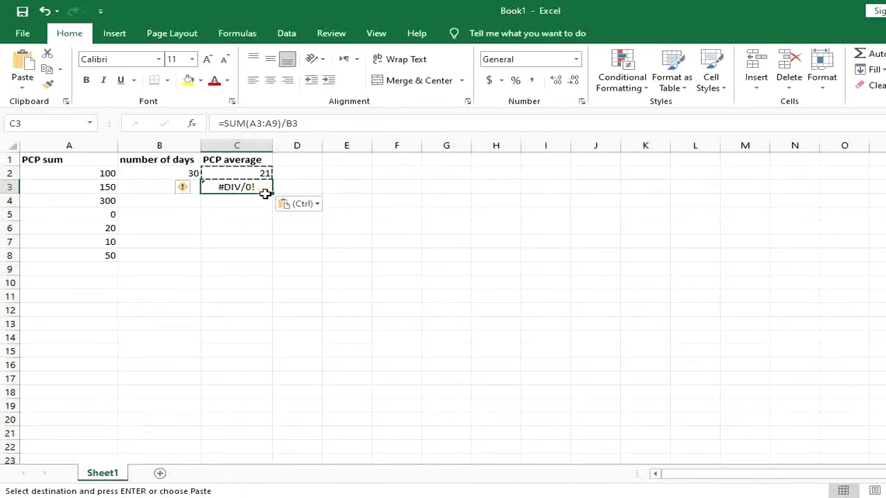
# Step: Inspect the cell references in the pasted C3 formula and compare them with the formula in C2
pyautogui.doubleClick(263, 192)
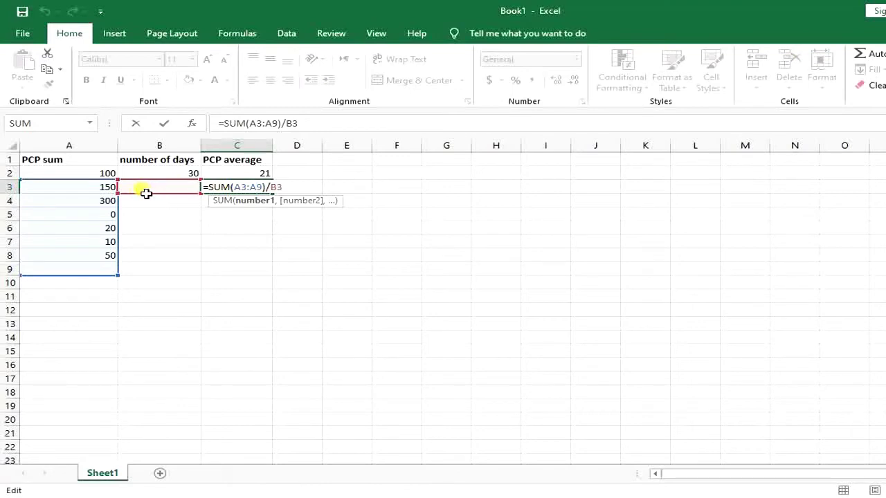
pyautogui.press('Return')
pyautogui.click(244, 178)
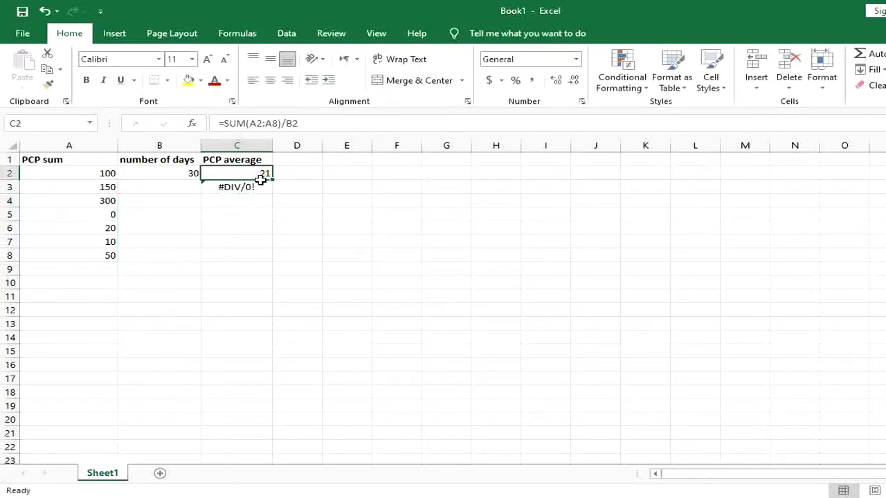
pyautogui.click(260, 188)
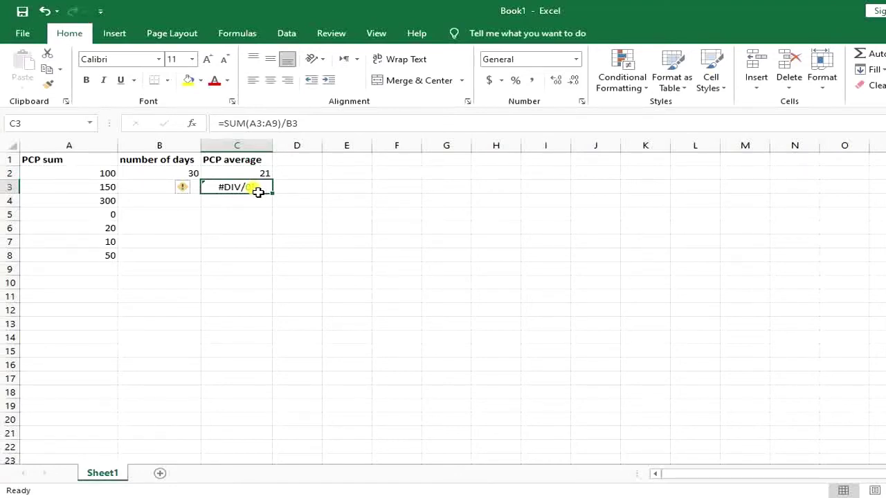
# Step: Check which cells the formula in C3 refers to
pyautogui.doubleClick(255, 190)
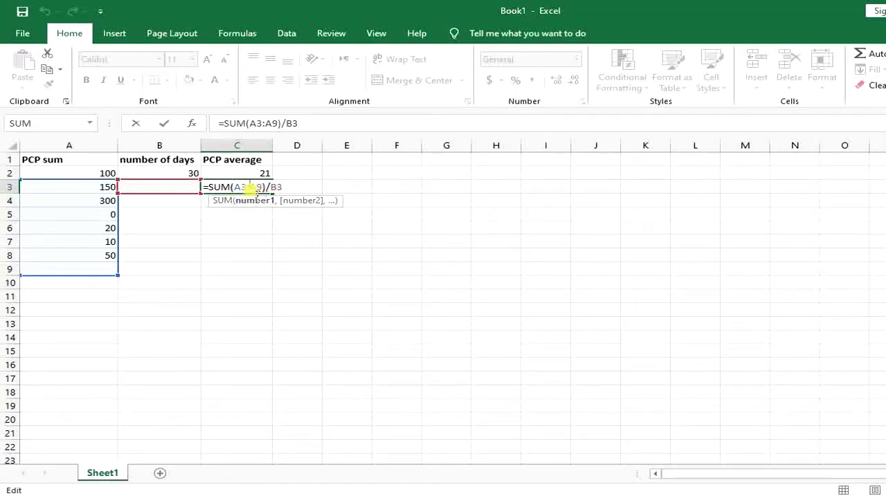
pyautogui.press('Return')
# Step: Fill the number of days from B2 down to B8 and check the formula in C3
pyautogui.click(191, 173)
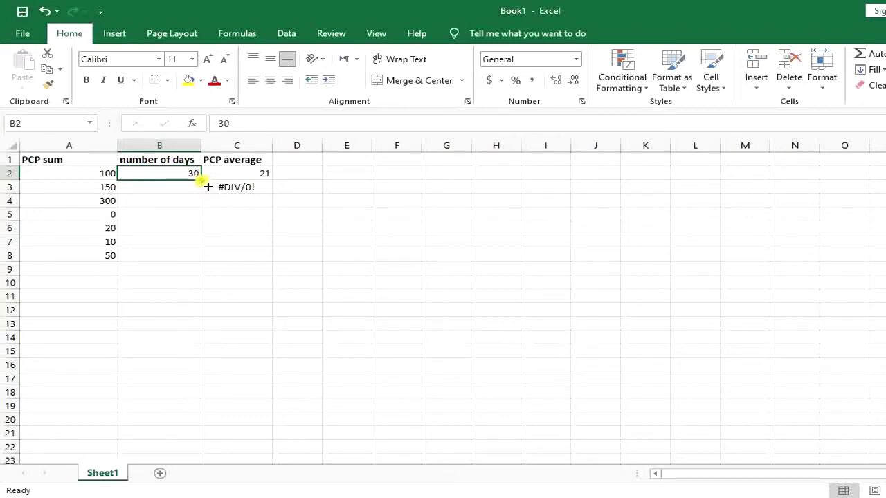
pyautogui.moveTo(206, 185); pyautogui.dragTo(207, 266)
pyautogui.click(220, 189)
pyautogui.doubleClick(225, 190)
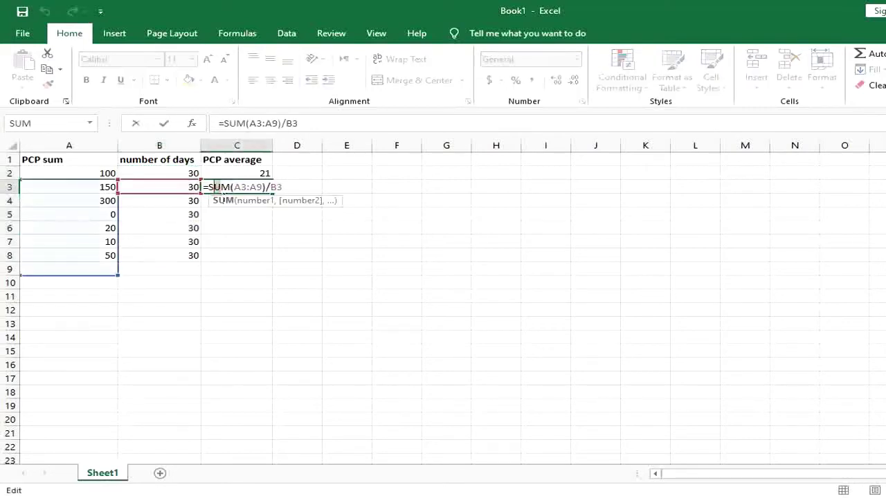
pyautogui.press('Return')
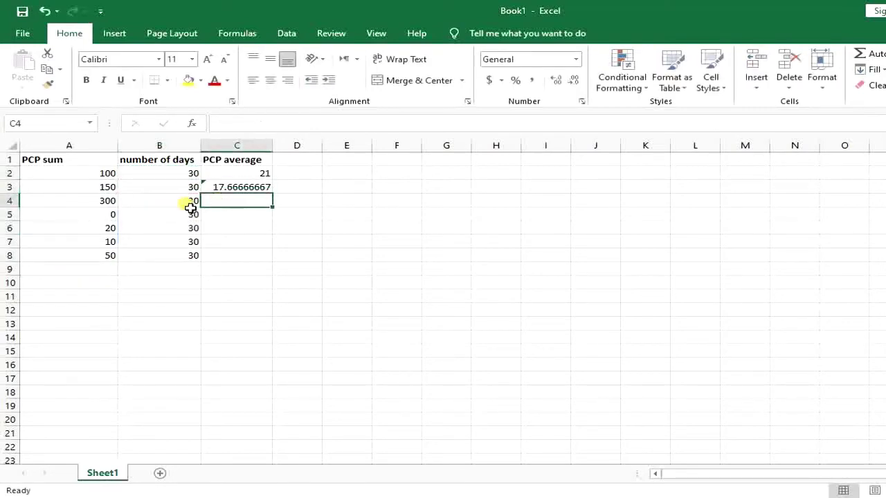
# Step: Undo the fill of the number of days in B3:B8
pyautogui.click(220, 189)
pyautogui.click(177, 202)
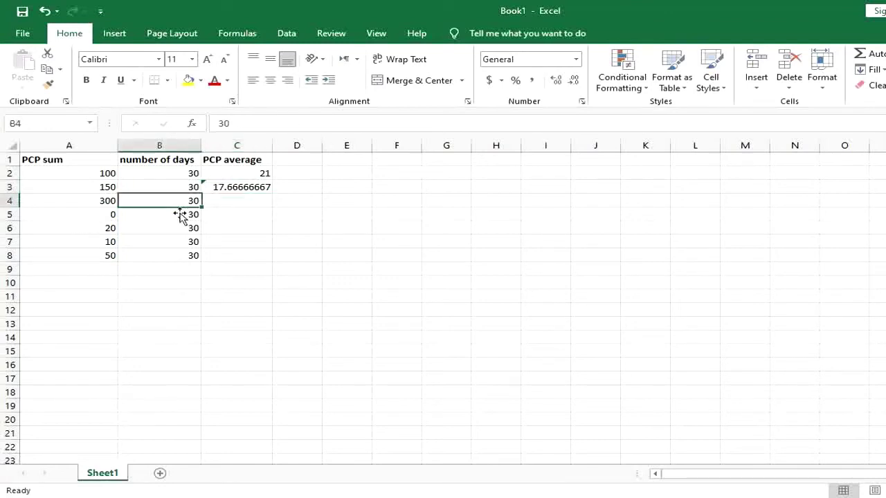
pyautogui.press('Up')
pyautogui.press('Right')
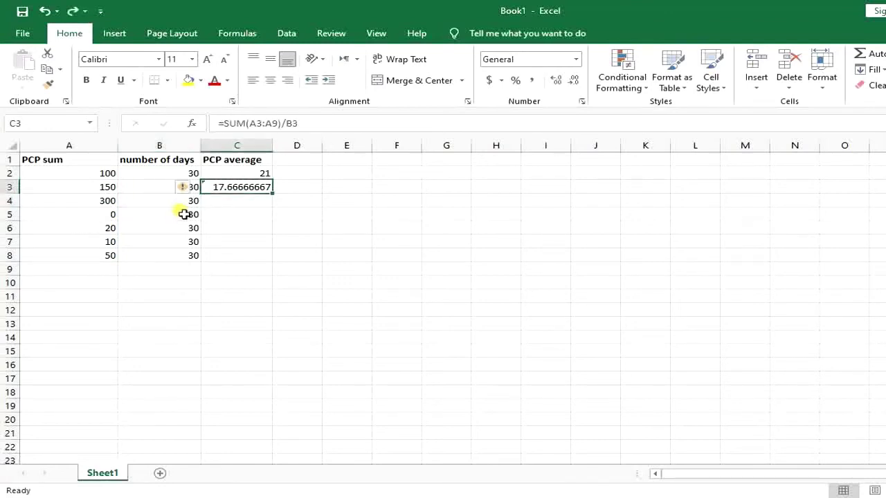
pyautogui.hotkey('ctrl', 'z')
# Step: Compare the cell references in the C3 formula with those in the C2 formula
pyautogui.doubleClick(223, 189)
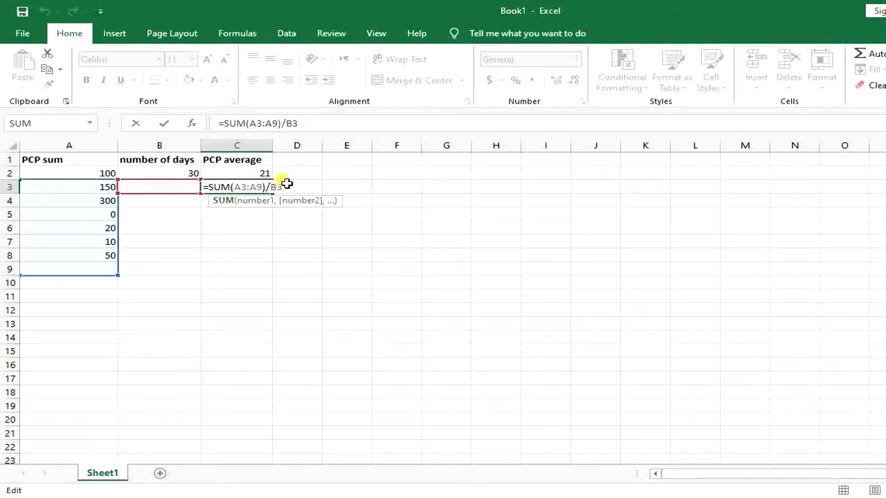
pyautogui.press('Return')
pyautogui.doubleClick(266, 179)
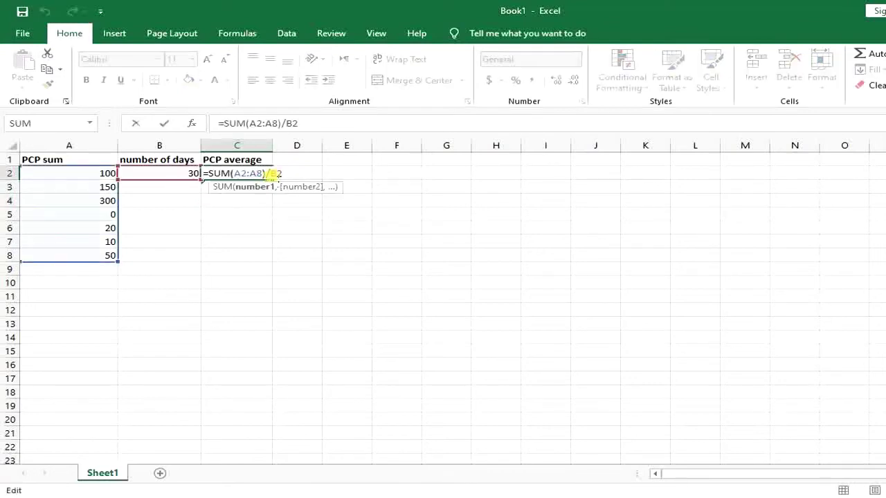
pyautogui.click(271, 176)
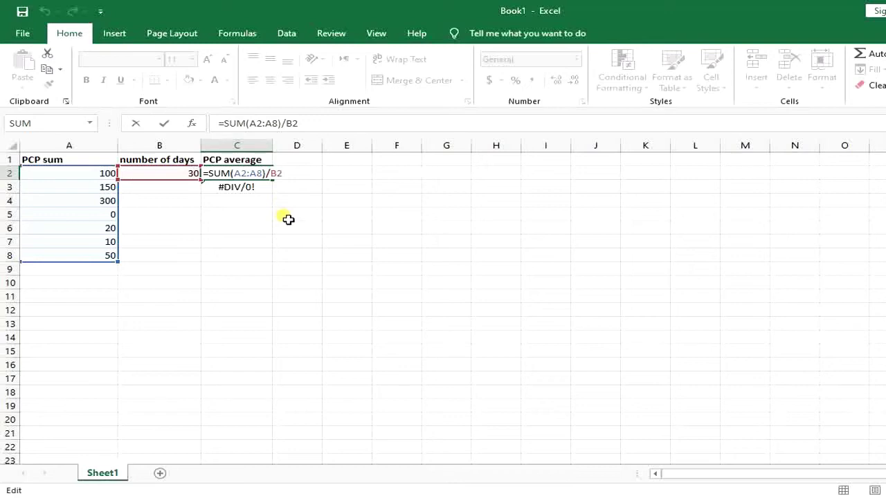
# Step: Make every reference in the C2 formula absolute so that it reads =SUM($A$2:$A$8)/$B$2
pyautogui.click(235, 173)
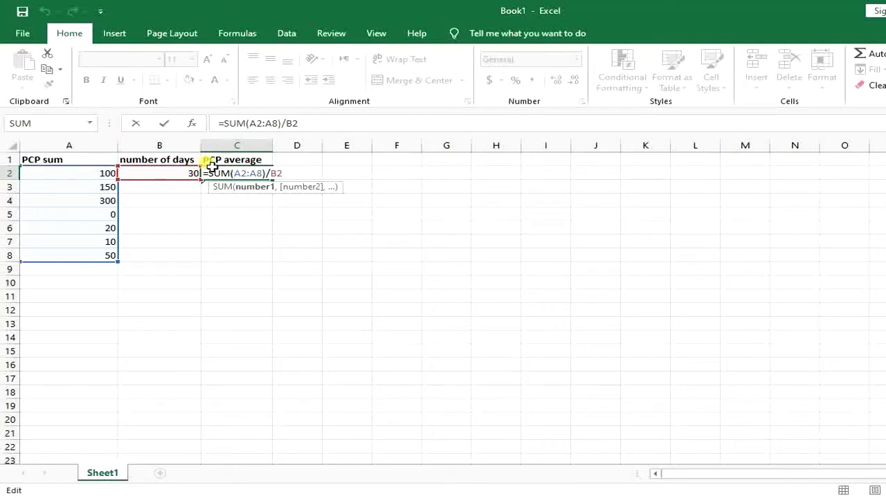
pyautogui.click(233, 173)
pyautogui.write('$')
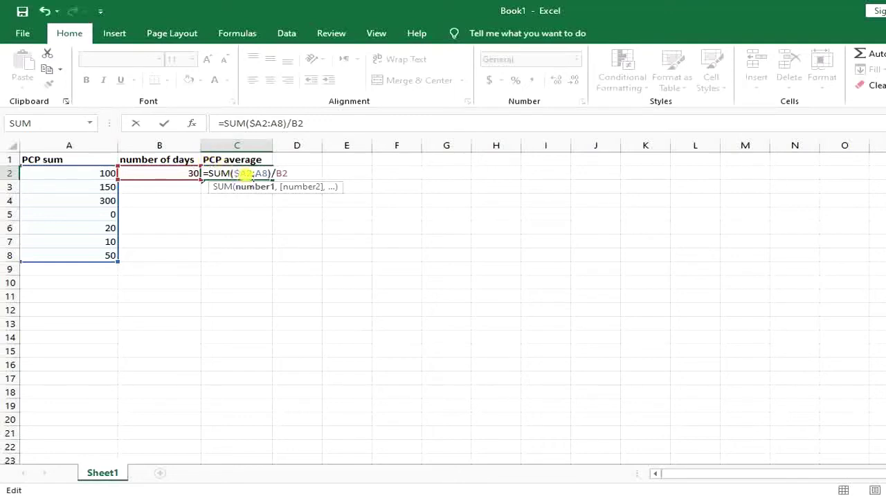
pyautogui.click(247, 173)
pyautogui.write('$')
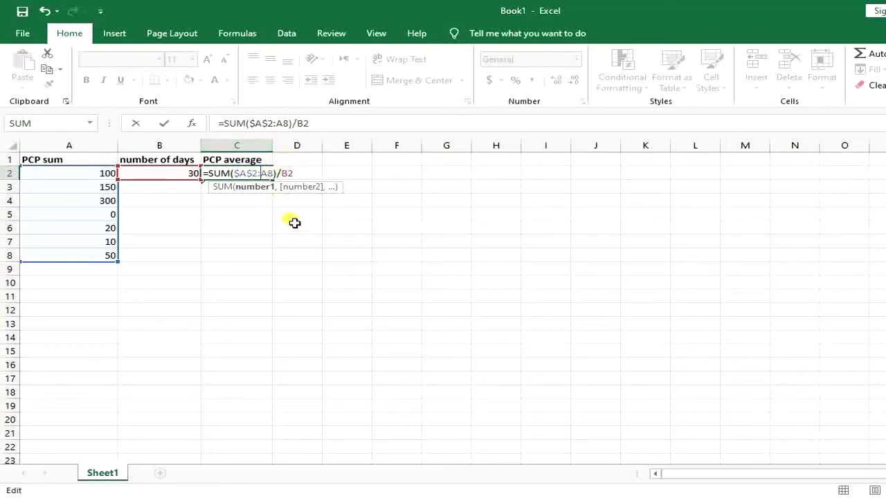
pyautogui.click(267, 173)
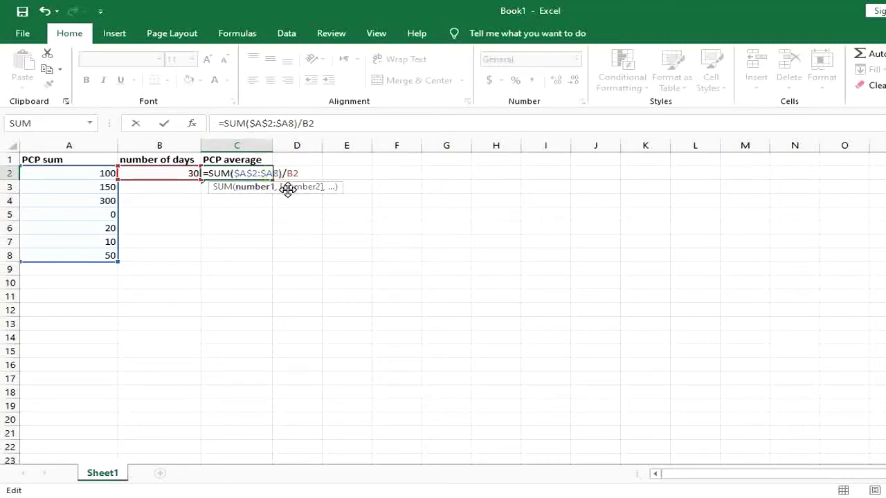
pyautogui.press('F4')
pyautogui.click(293, 174)
pyautogui.write('$')
pyautogui.press('Right')
pyautogui.write('$')
pyautogui.press('Return')
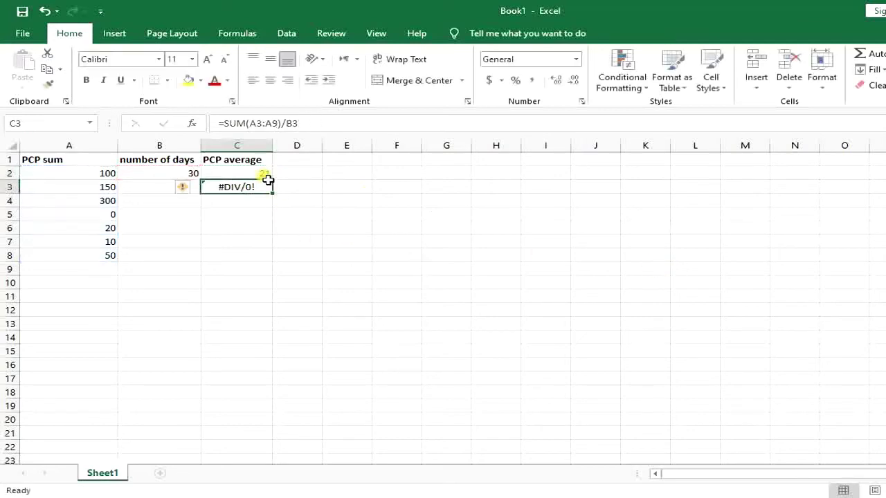
# Step: Fill the absolute-reference formula from C2 down into C3 and check the copied formula
pyautogui.click(264, 177)
pyautogui.moveTo(279, 186); pyautogui.dragTo(282, 199)
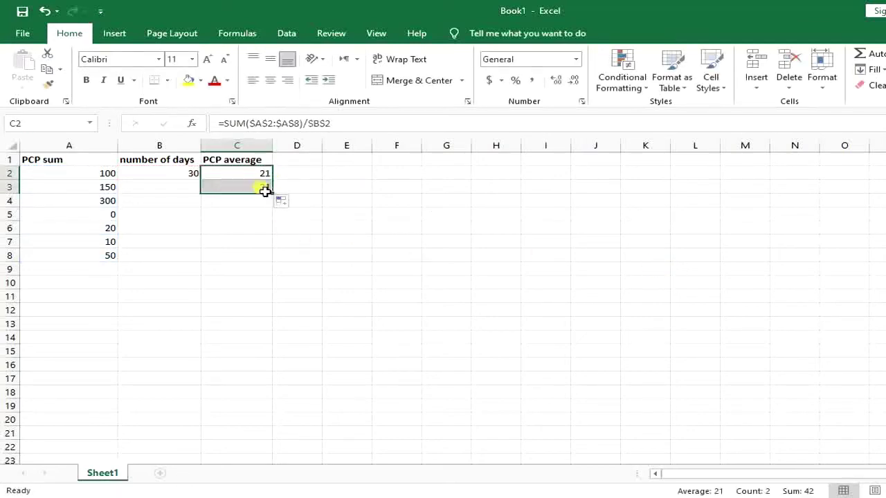
pyautogui.doubleClick(265, 191)
pyautogui.press('Return')
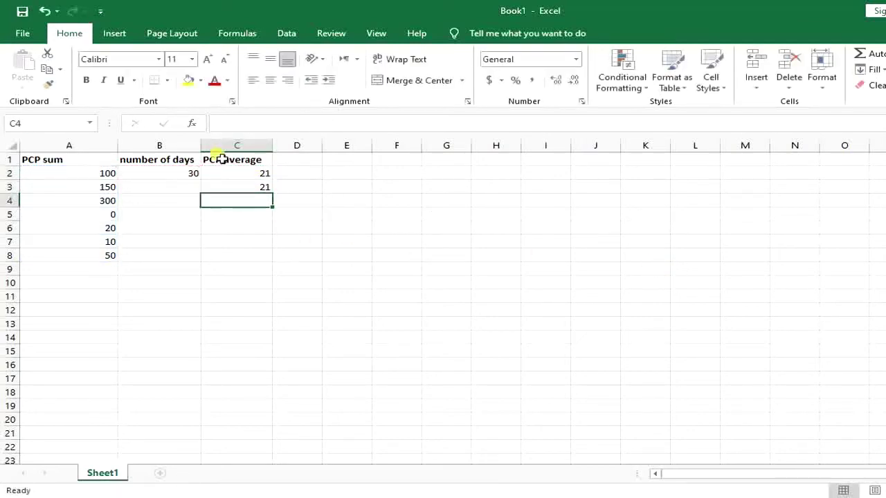
# Step: Copy the PCP average formula from C2 and paste it into C4
pyautogui.click(263, 176)
pyautogui.hotkey('ctrl', 'c')
pyautogui.click(262, 188)
pyautogui.click(257, 206)
pyautogui.hotkey('ctrl', 'v')
# Step: Paste the copied C2 formula into cells F4, J4 and C12
pyautogui.click(405, 200)
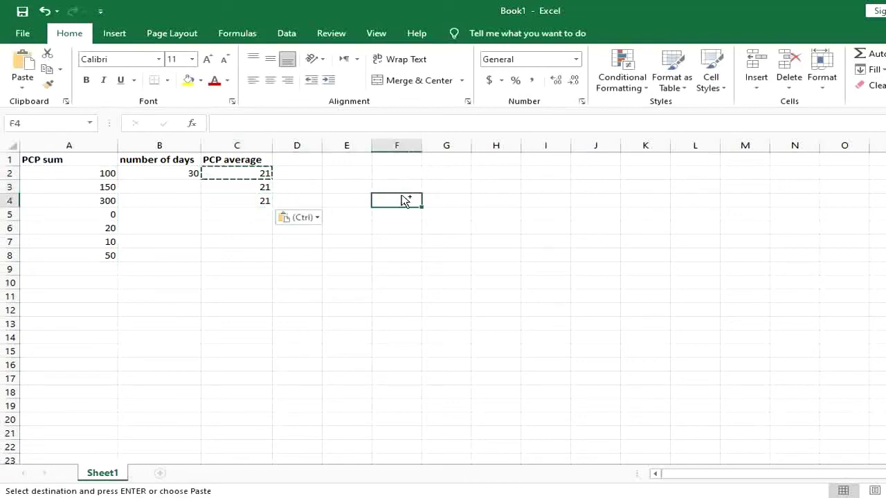
pyautogui.hotkey('ctrl', 'v')
pyautogui.click(595, 207)
pyautogui.hotkey('ctrl', 'v')
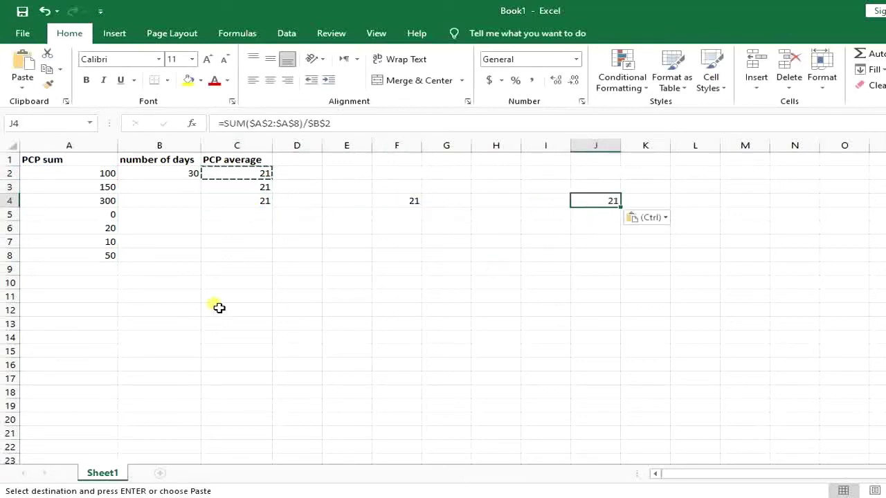
pyautogui.click(218, 308)
pyautogui.hotkey('ctrl', 'v')
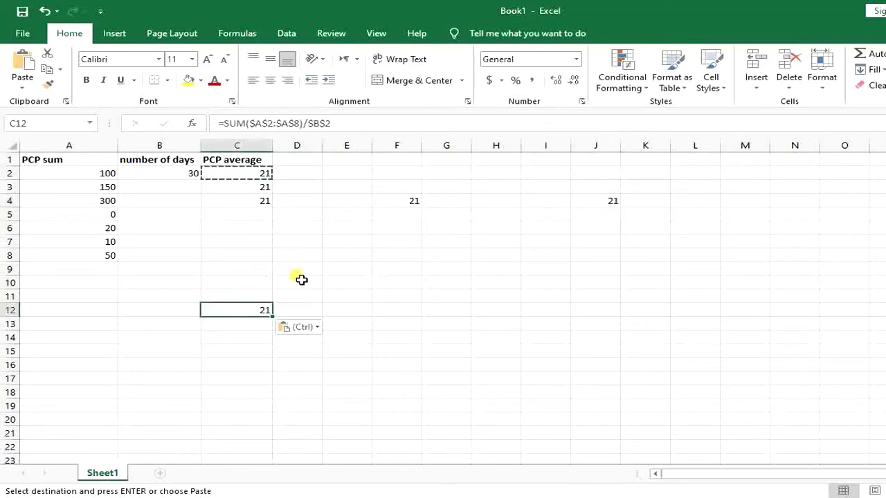
# Step: Inspect the cell references of the formula pasted into C12
pyautogui.doubleClick(259, 312)
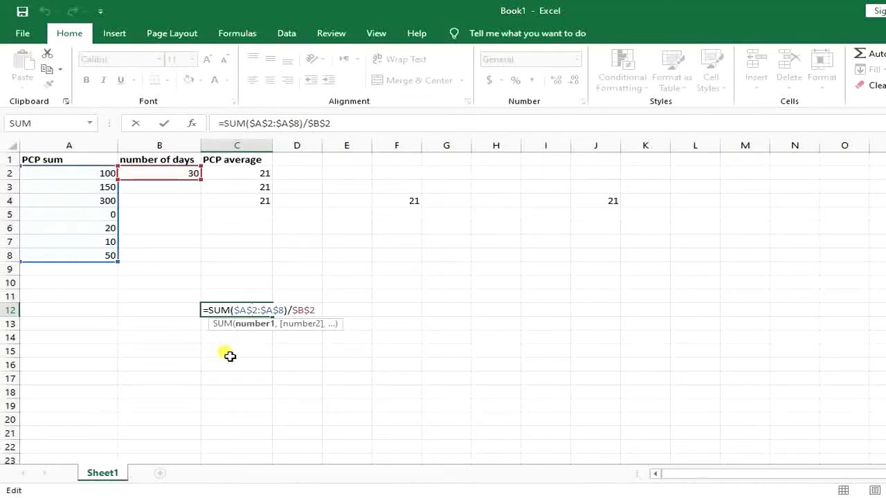
pyautogui.press('Return')
pyautogui.press('Up')
# Step: Undo the formula pastes in C12, J4 and F4
pyautogui.hotkey('ctrl', 'z')
pyautogui.hotkey('ctrl', 'z')
pyautogui.hotkey('ctrl', 'z')
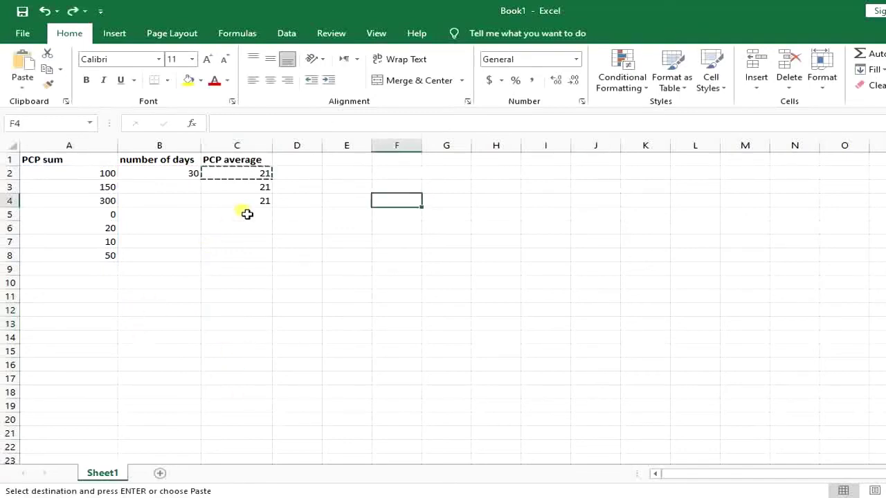
# Step: Fill the PCP average formula from C2 down to C8
pyautogui.moveTo(245, 202); pyautogui.dragTo(247, 215)
pyautogui.click(242, 190)
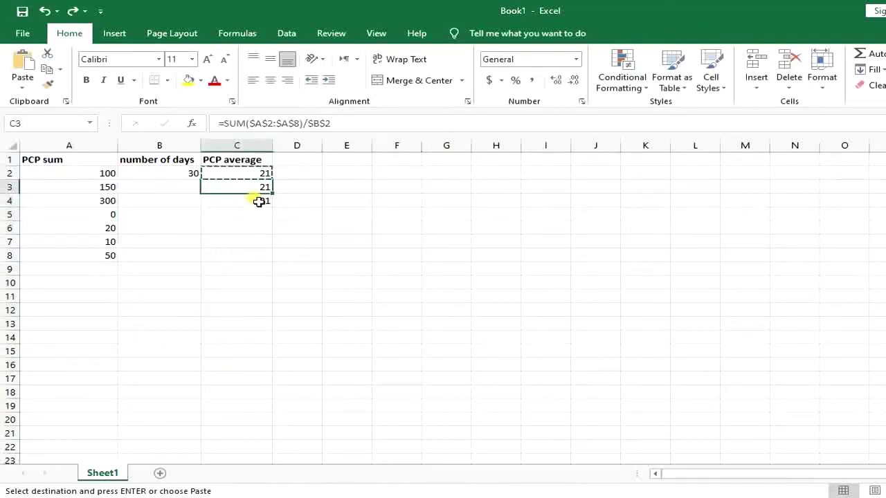
pyautogui.click(263, 174)
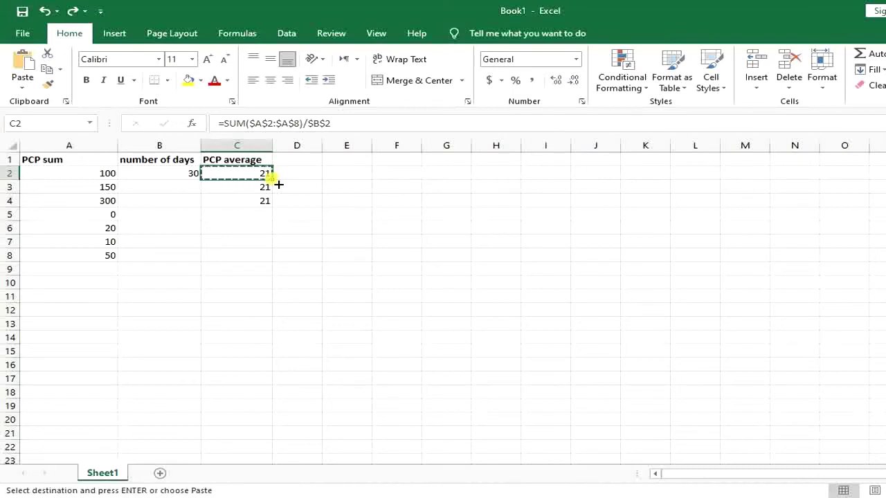
pyautogui.moveTo(278, 185); pyautogui.dragTo(278, 265)
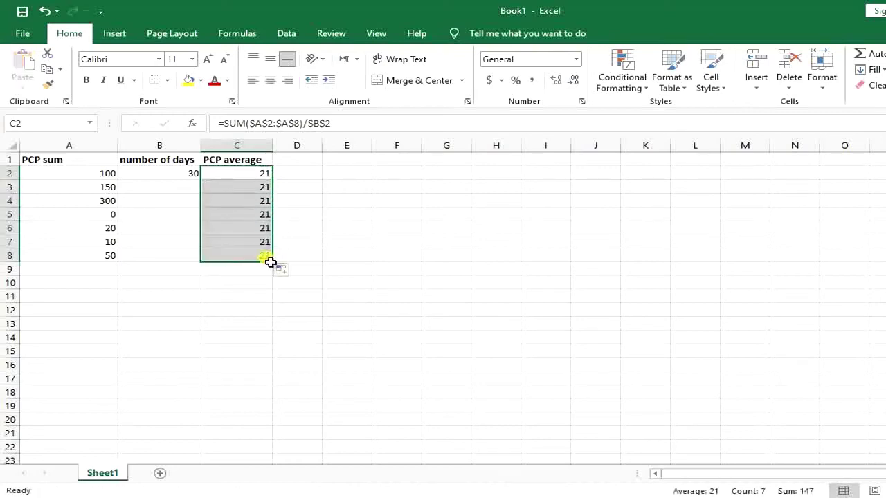
# Step: Enter 29, 30, 25, 20, 30 and 29 as the number of days in B3:B8
pyautogui.click(183, 192)
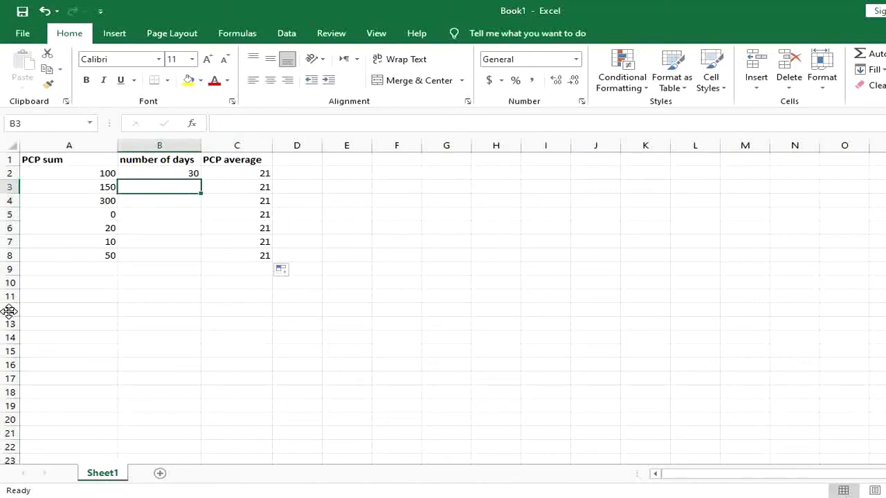
pyautogui.write('29')
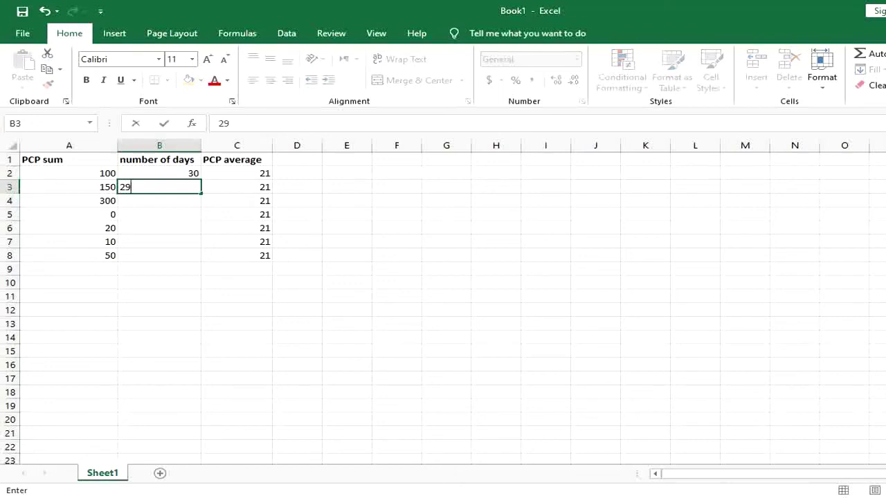
pyautogui.press('Return')
pyautogui.write('30')
pyautogui.press('Return')
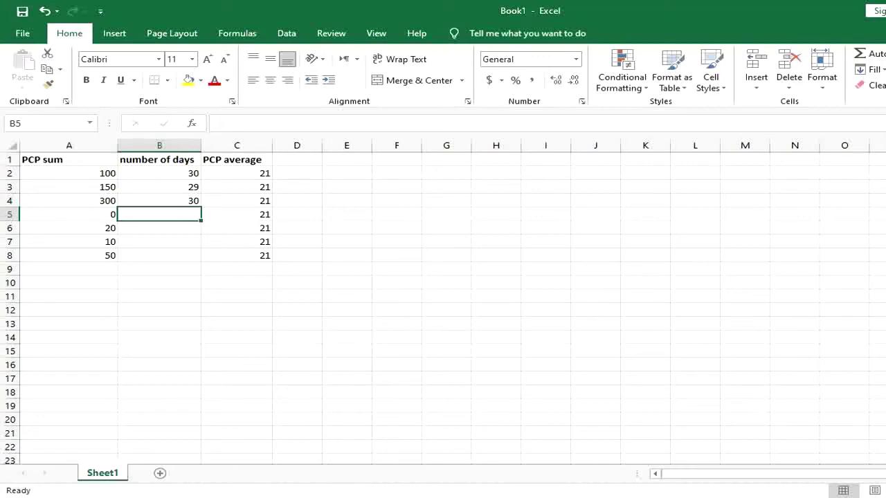
pyautogui.write('25')
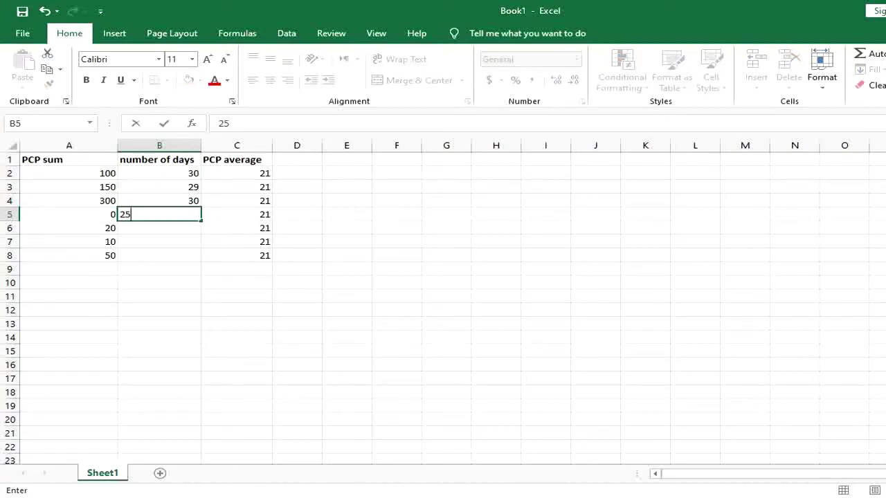
pyautogui.press('Return')
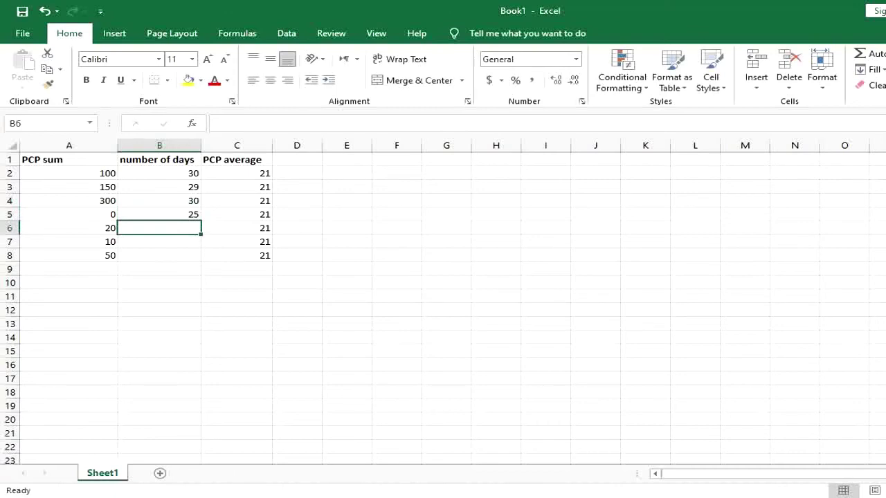
pyautogui.write('20')
pyautogui.press('Return')
pyautogui.write('30')
pyautogui.press('Return')
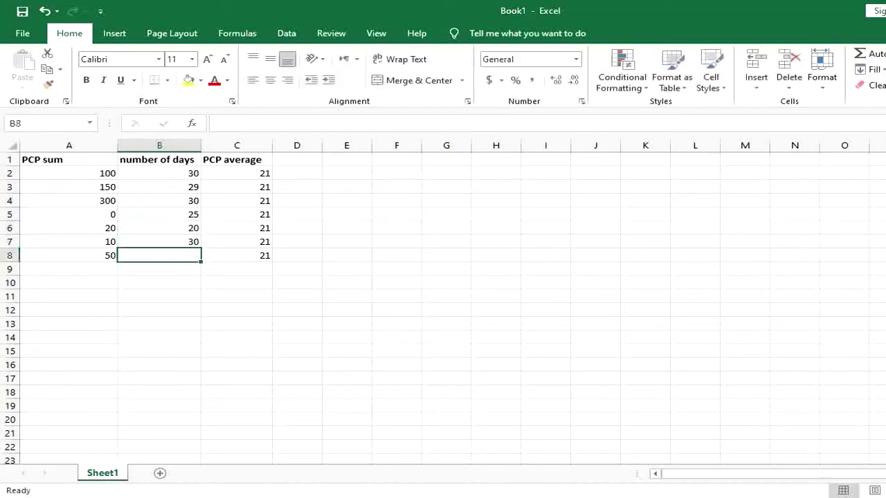
pyautogui.write('29')
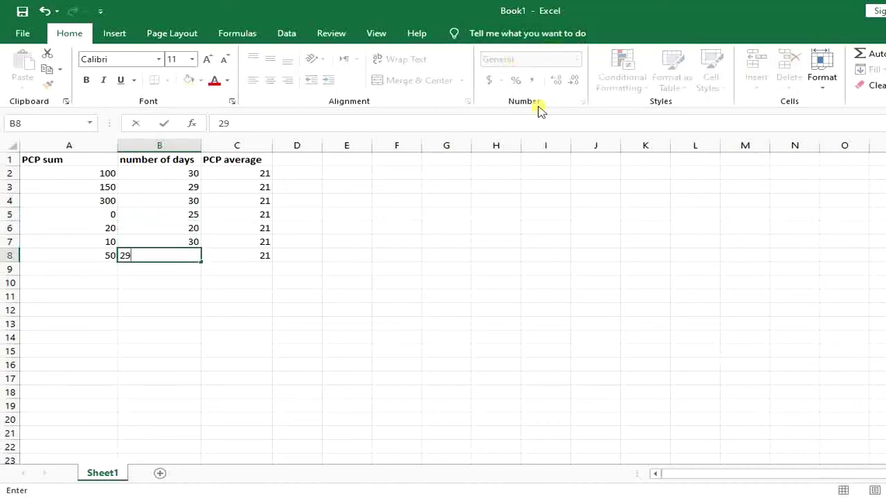
# Step: Make the sum range in C2's PCP average formula relative, changing it to A2:A8 without dollar signs
pyautogui.click(267, 173)
pyautogui.doubleClick(265, 173)
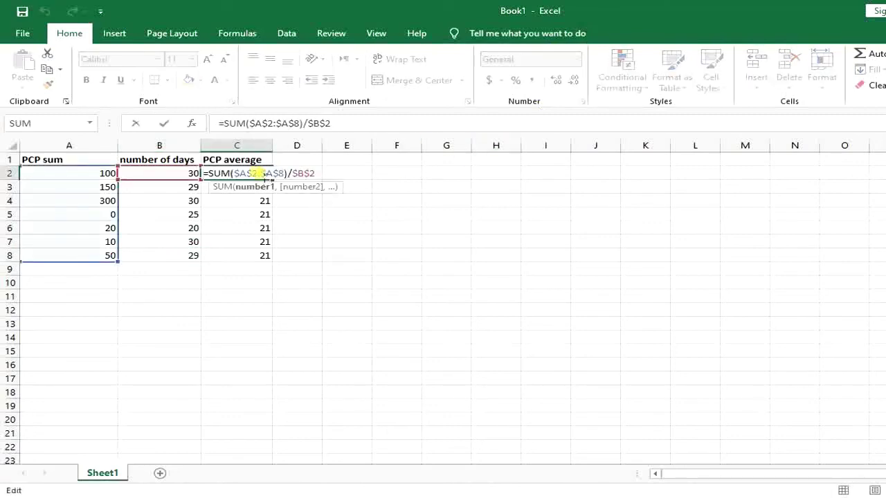
pyautogui.click(237, 173)
pyautogui.press('BackSpace')
pyautogui.click(252, 173)
pyautogui.press('BackSpace')
pyautogui.press('BackSpace')
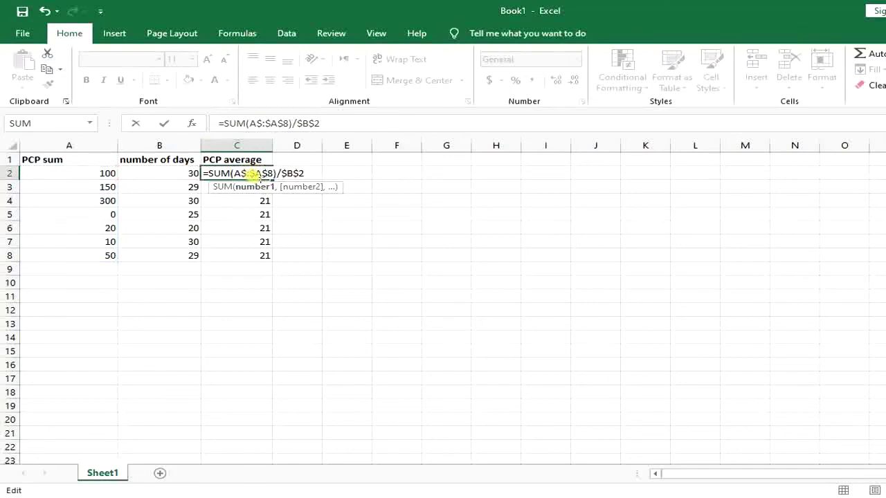
pyautogui.hotkey('ctrl', 'z')
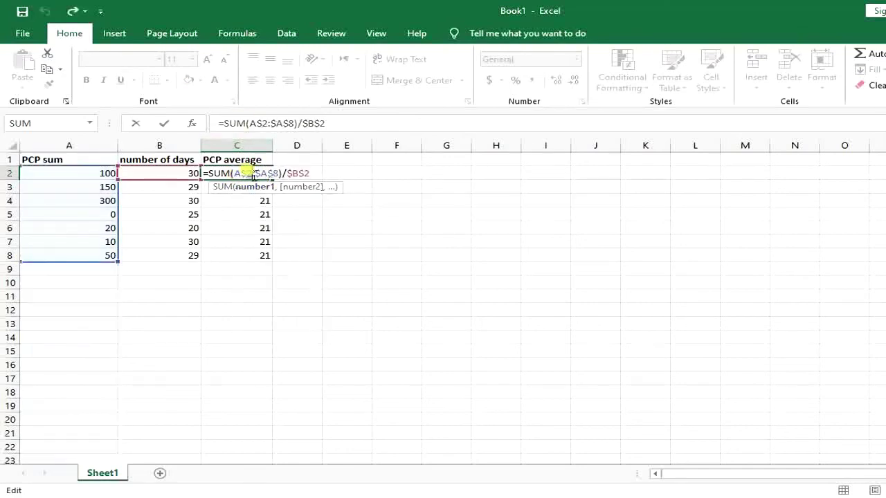
pyautogui.click(243, 173)
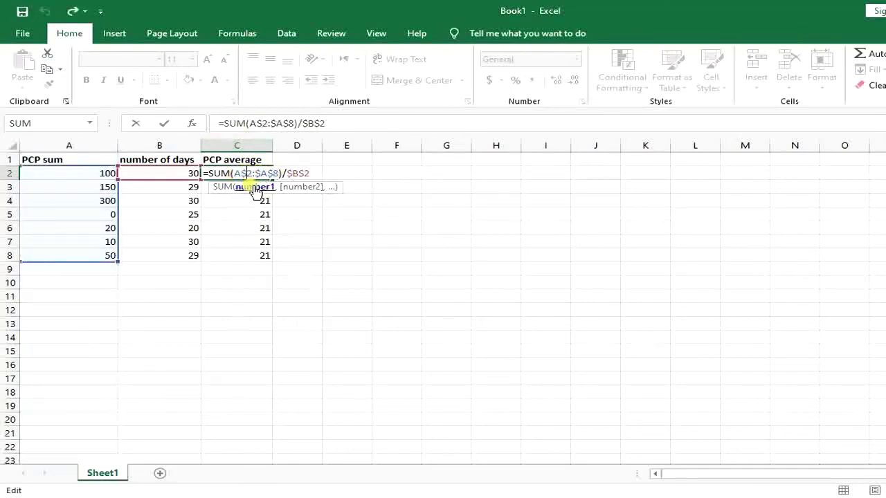
pyautogui.press('BackSpace')
pyautogui.click(252, 173)
pyautogui.press('BackSpace')
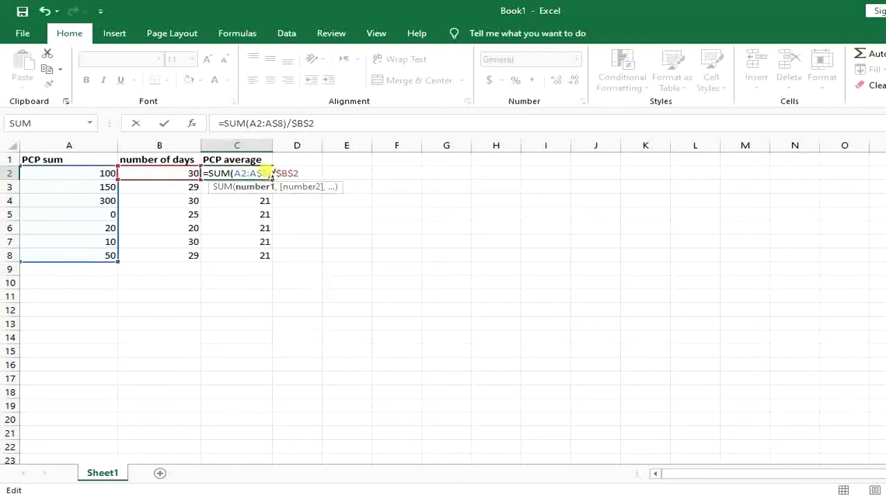
pyautogui.click(264, 173)
pyautogui.press('BackSpace')
# Step: Make the divisor in C2's formula the relative reference B2 and confirm the formula
pyautogui.click(277, 173)
pyautogui.press('BackSpace')
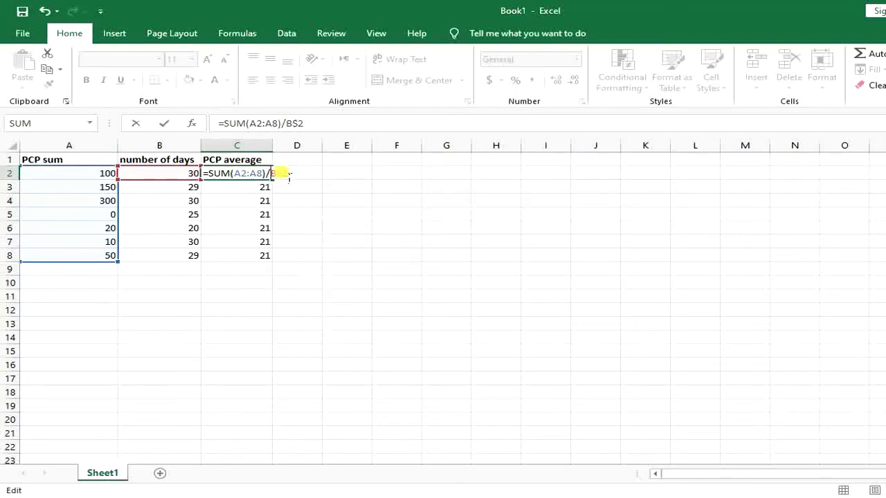
pyautogui.click(288, 173)
pyautogui.press('BackSpace')
pyautogui.click(253, 188)
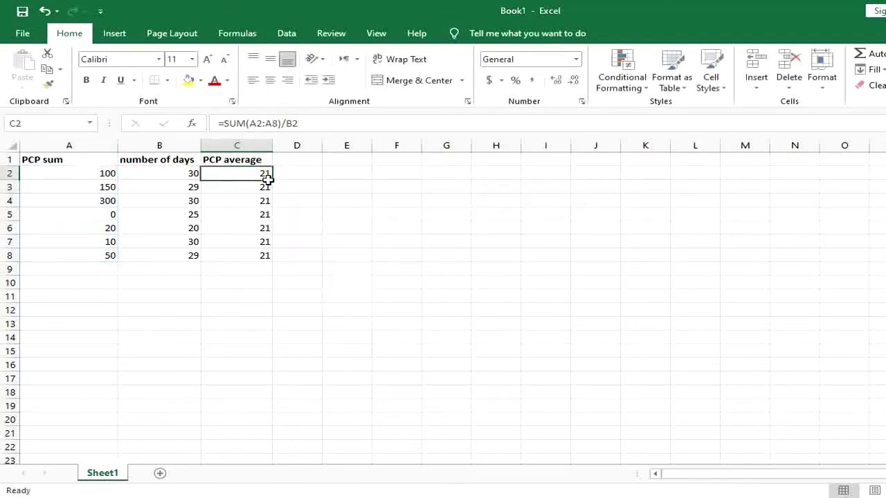
# Step: Fill the relative formula from C2 down to C8 and check the references of the copy in C4
pyautogui.moveTo(281, 182); pyautogui.dragTo(269, 256)
pyautogui.click(270, 259)
pyautogui.click(258, 205)
pyautogui.doubleClick(257, 205)
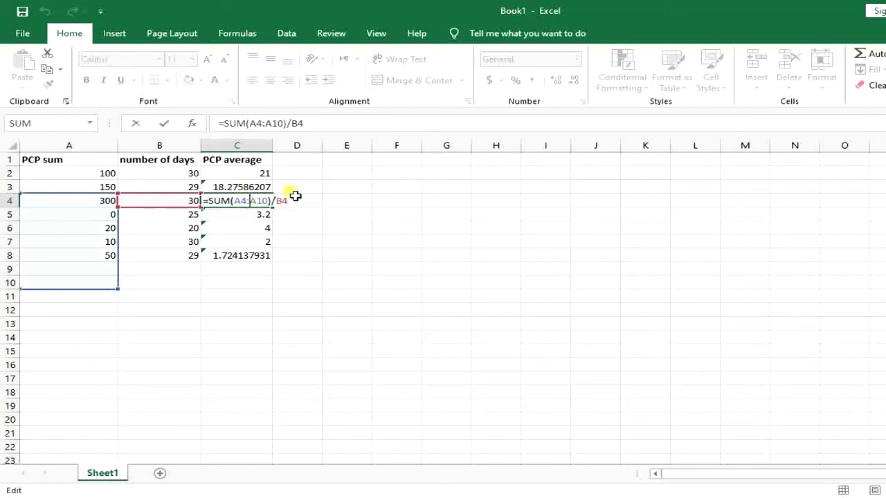
pyautogui.press('Return')
# Step: Lock the sum range in C2 with absolute references so the formula reads =SUM($A$2:$A$8)/B2
pyautogui.doubleClick(245, 173)
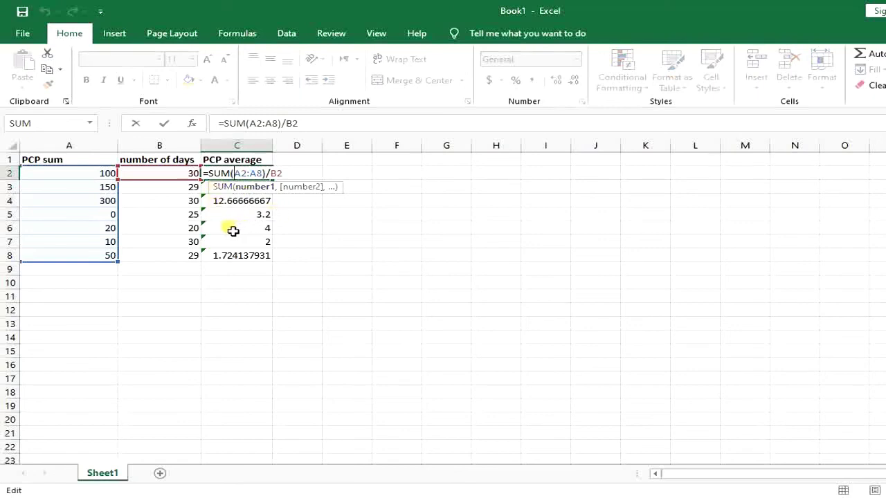
pyautogui.write('$')
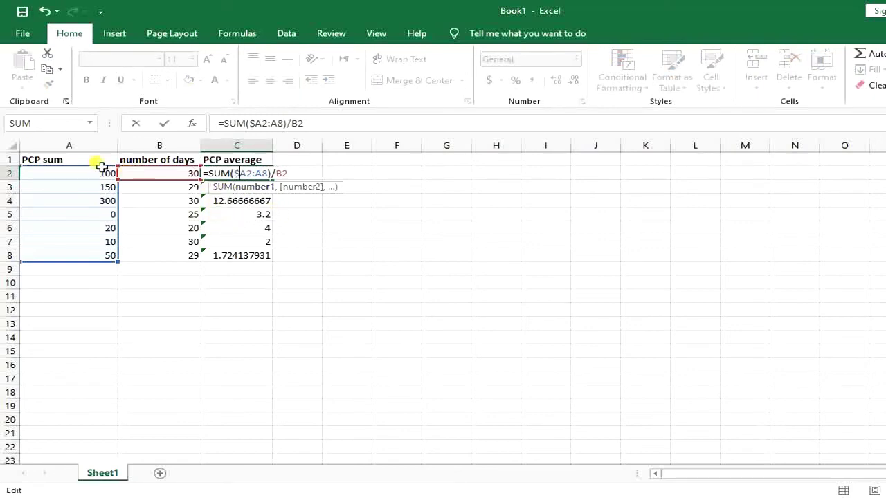
pyautogui.press('Right')
pyautogui.write('$')
pyautogui.press('Right')
pyautogui.press('Right')
pyautogui.write('$')
pyautogui.press('Right')
pyautogui.write('$')
pyautogui.press('Return')
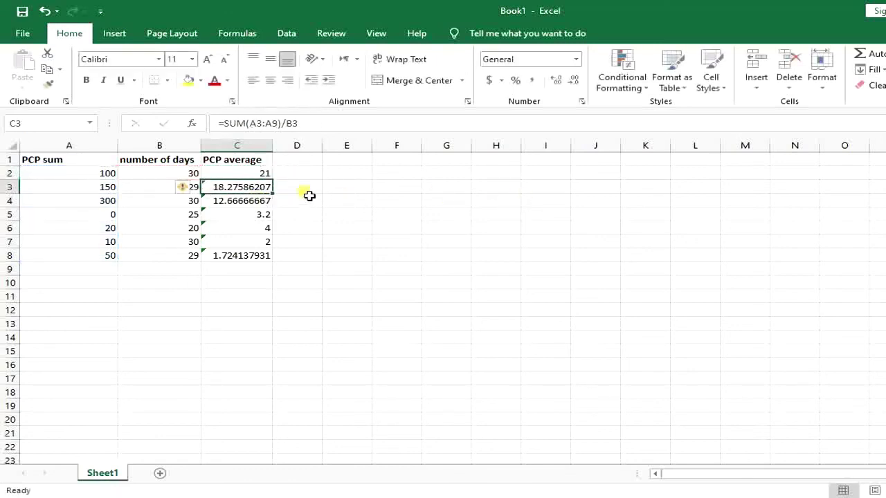
# Step: Check the formula in C2 and fill it down to C8
pyautogui.doubleClick(253, 175)
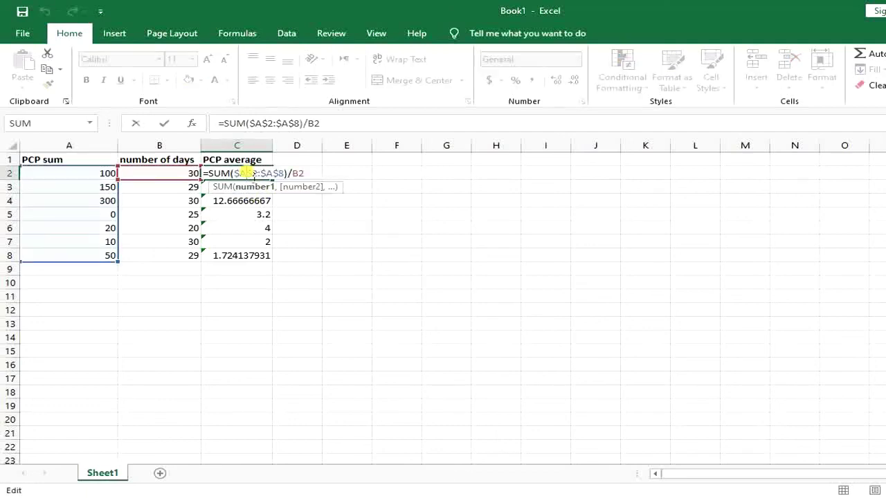
pyautogui.press('Return')
pyautogui.click(267, 174)
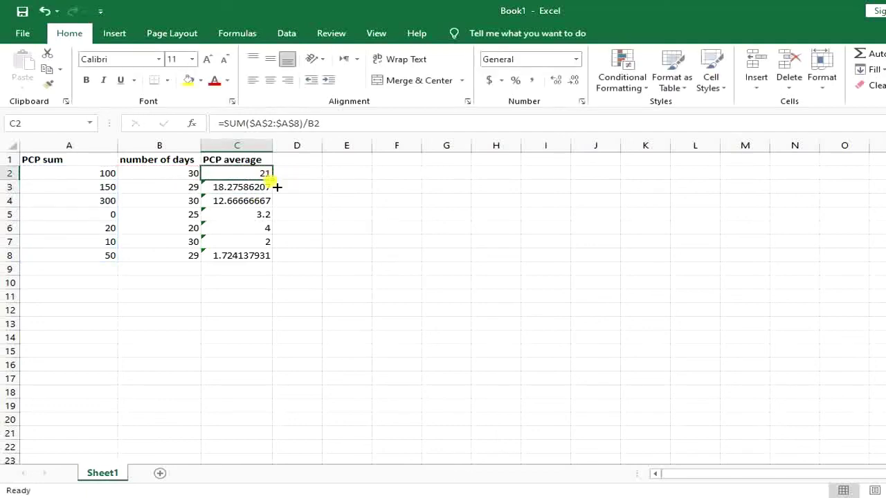
pyautogui.moveTo(277, 186); pyautogui.dragTo(277, 265)
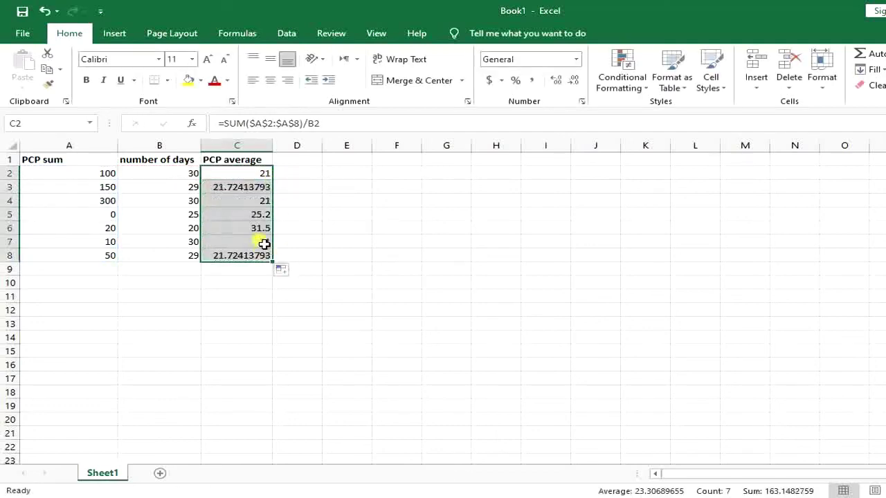
# Step: Inspect the cell references of the copied formulas in C3 and C5
pyautogui.doubleClick(237, 187)
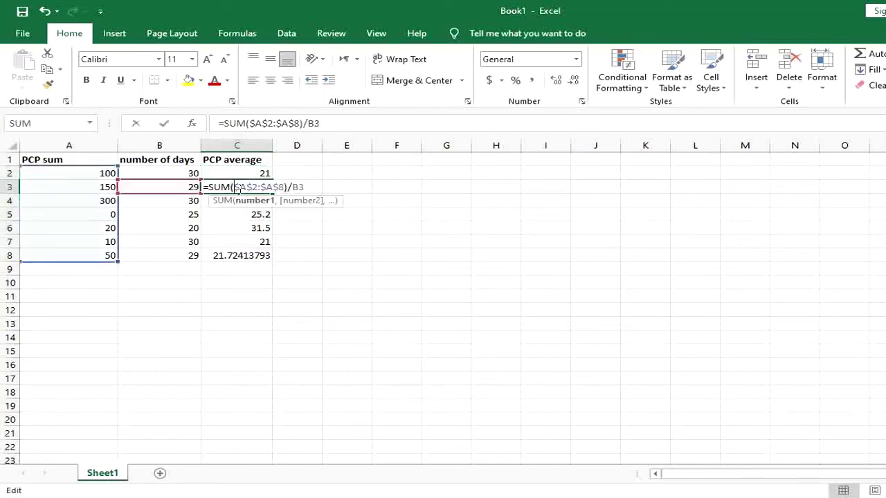
pyautogui.press('Return')
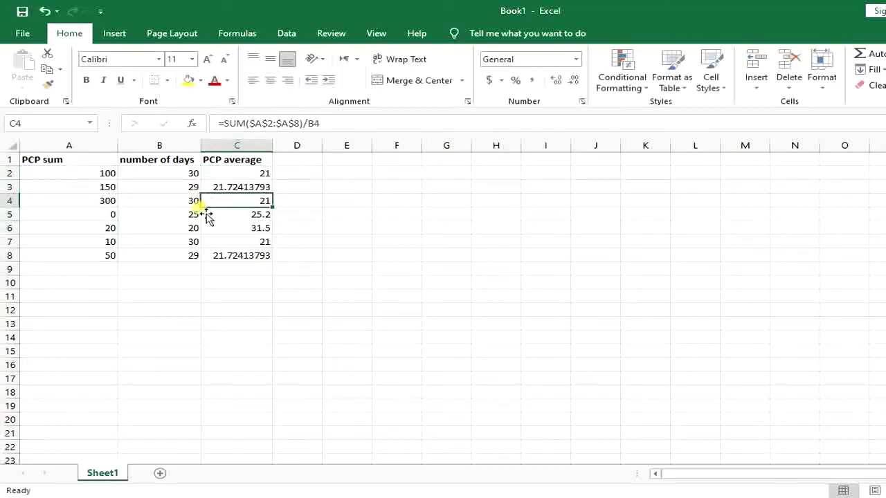
pyautogui.click(239, 217)
pyautogui.doubleClick(239, 214)
pyautogui.press('Return')
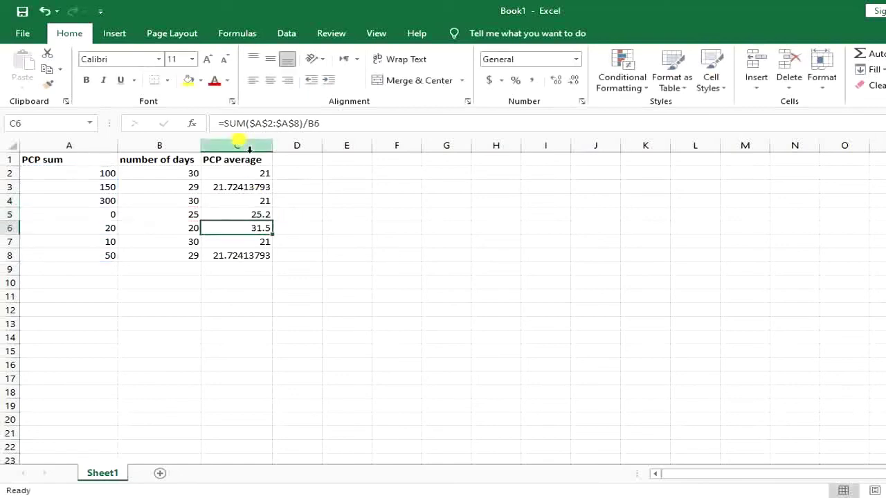